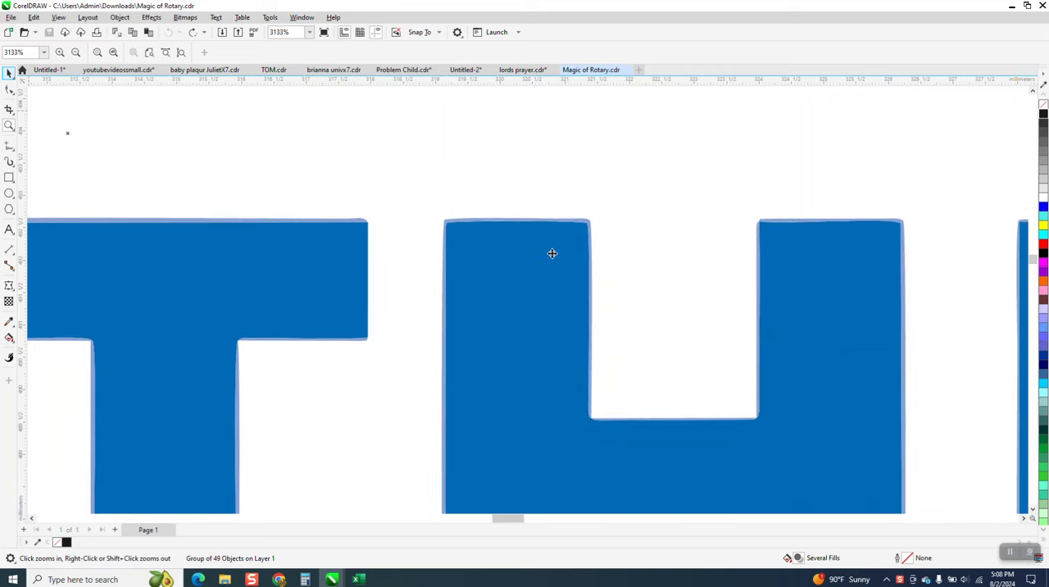
# Step: Inspect the outlines of the blue lettering in Wireframe view and switch back to Enhanced view
pyautogui.press('space')
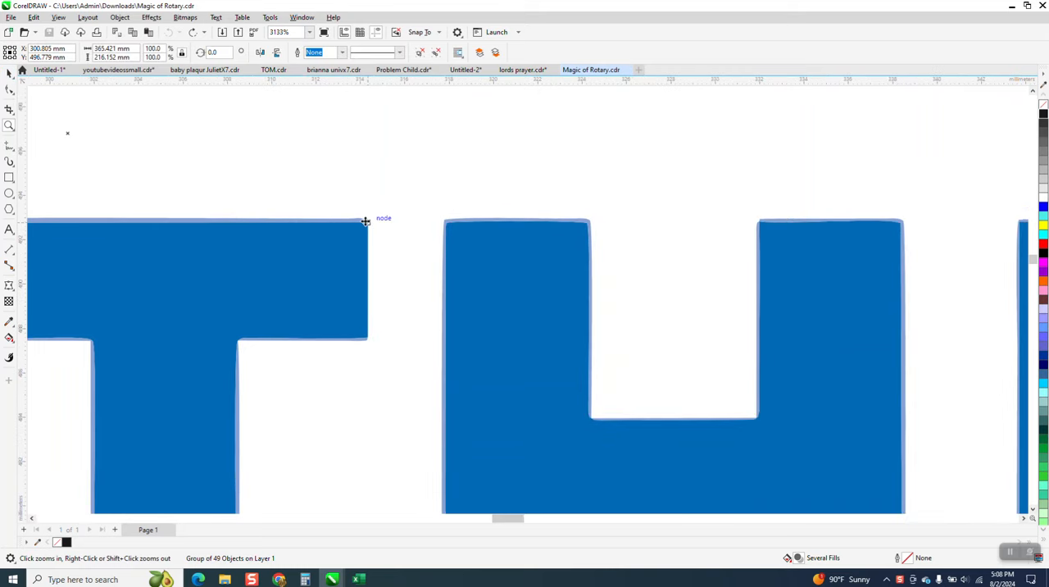
pyautogui.click(59, 17)
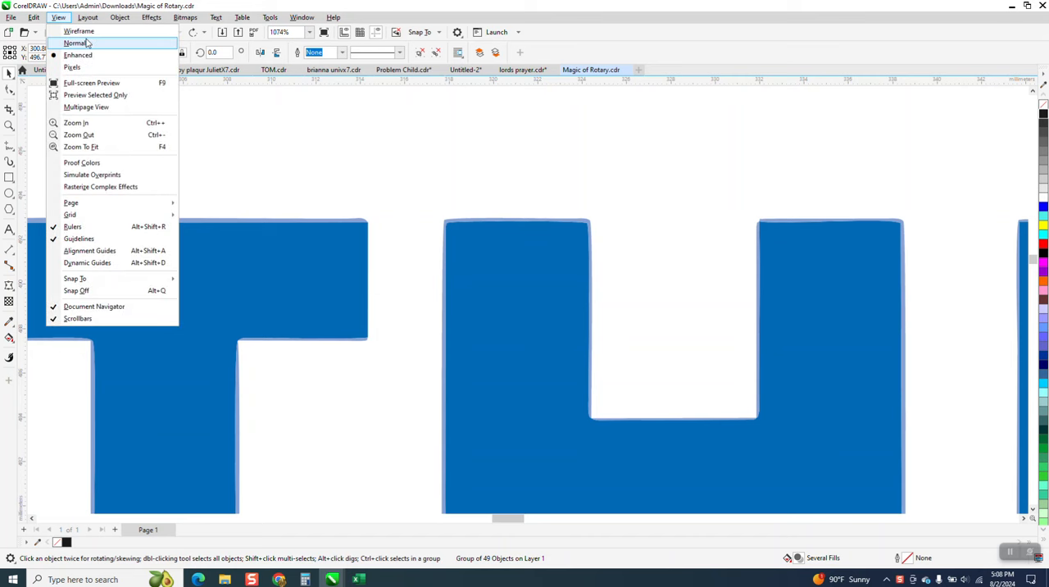
pyautogui.click(78, 31)
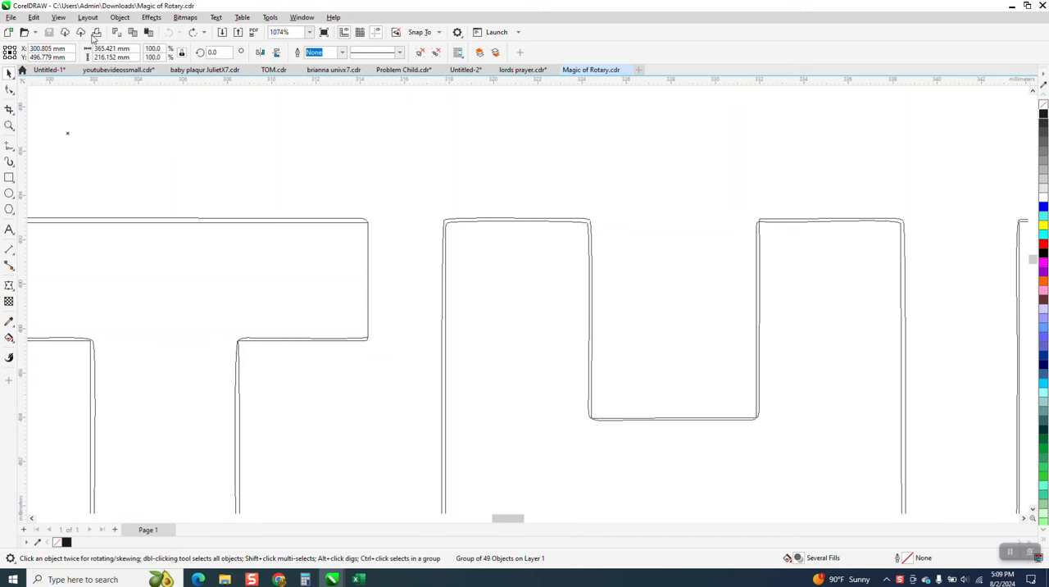
pyautogui.click(59, 18)
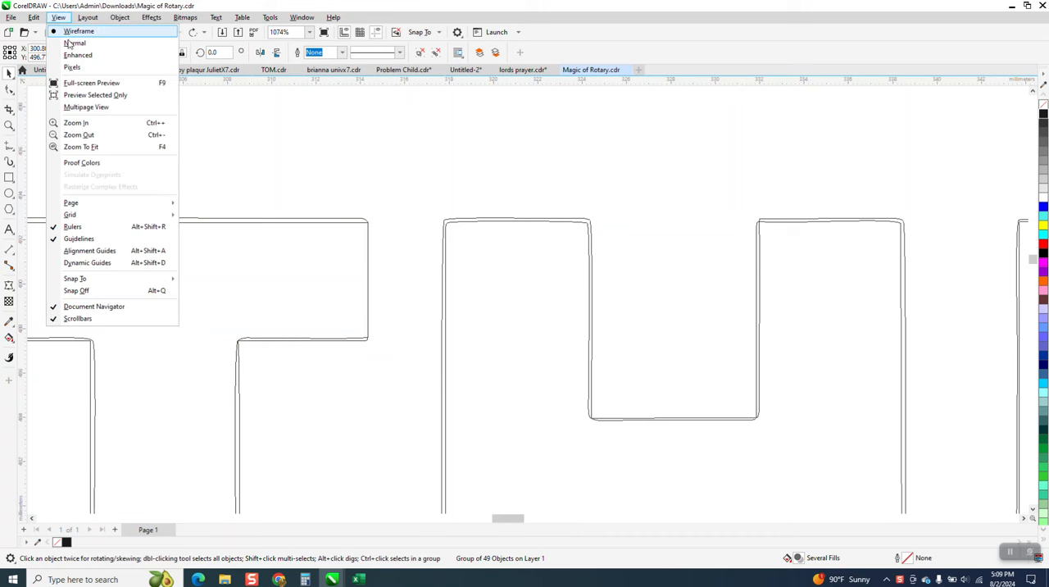
pyautogui.click(72, 55)
pyautogui.scroll(-5, 485, 205)
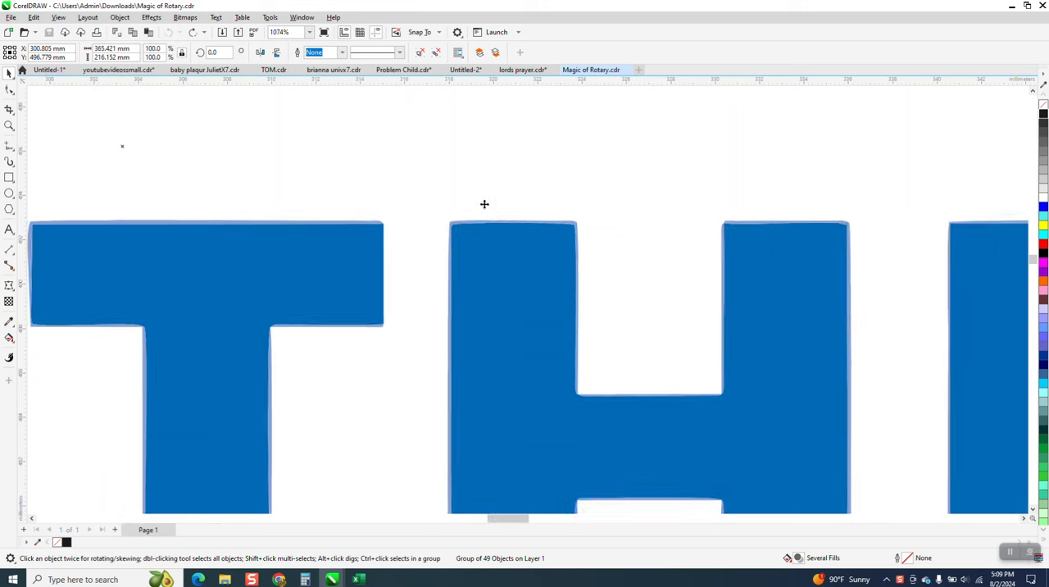
pyautogui.scroll(-1, 455, 224)
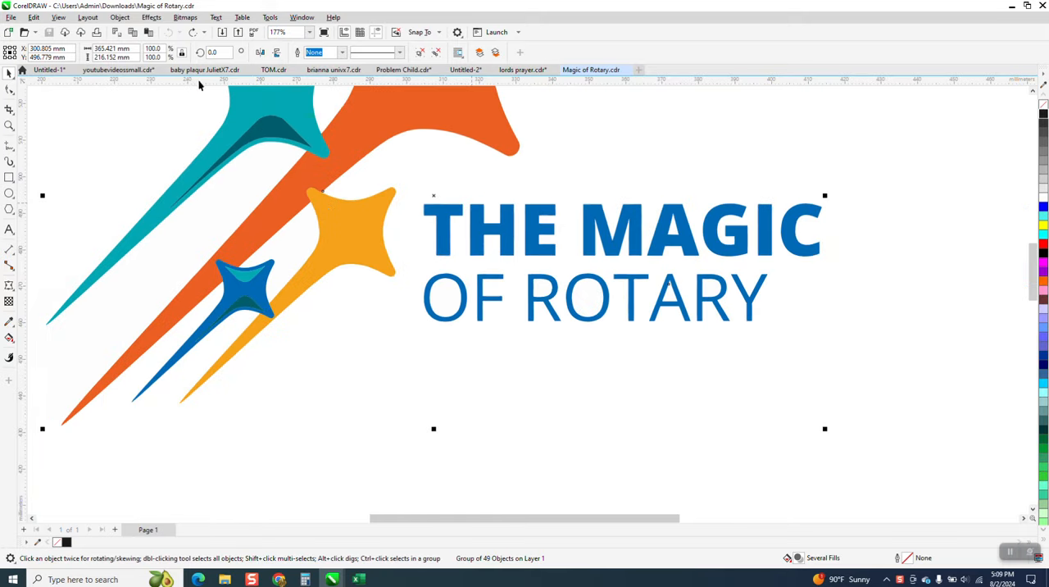
# Step: Ungroup the logo artwork so the lettering can be edited separately
pyautogui.click(121, 18)
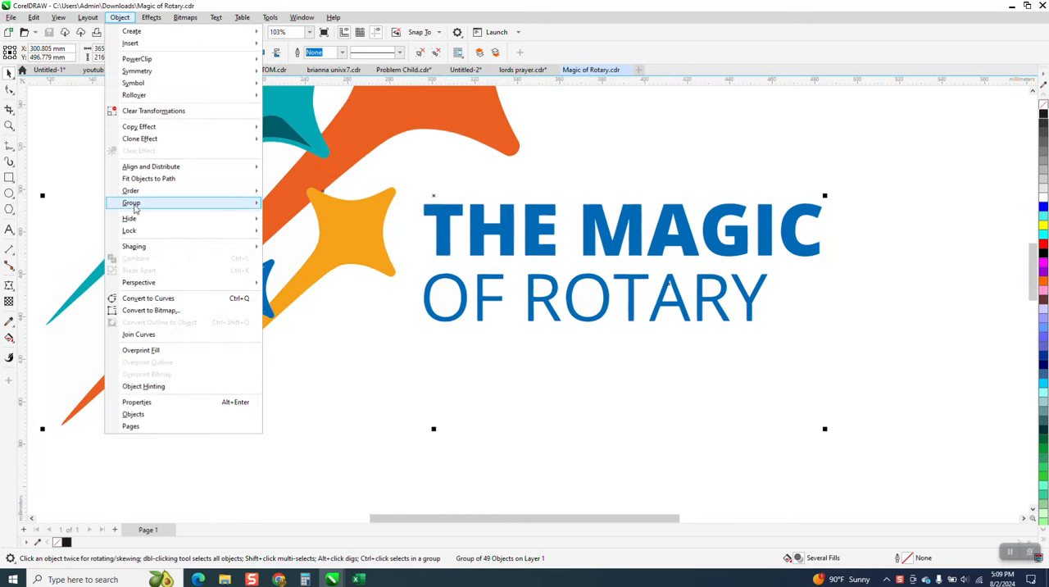
pyautogui.moveTo(173, 205)
pyautogui.click(309, 218)
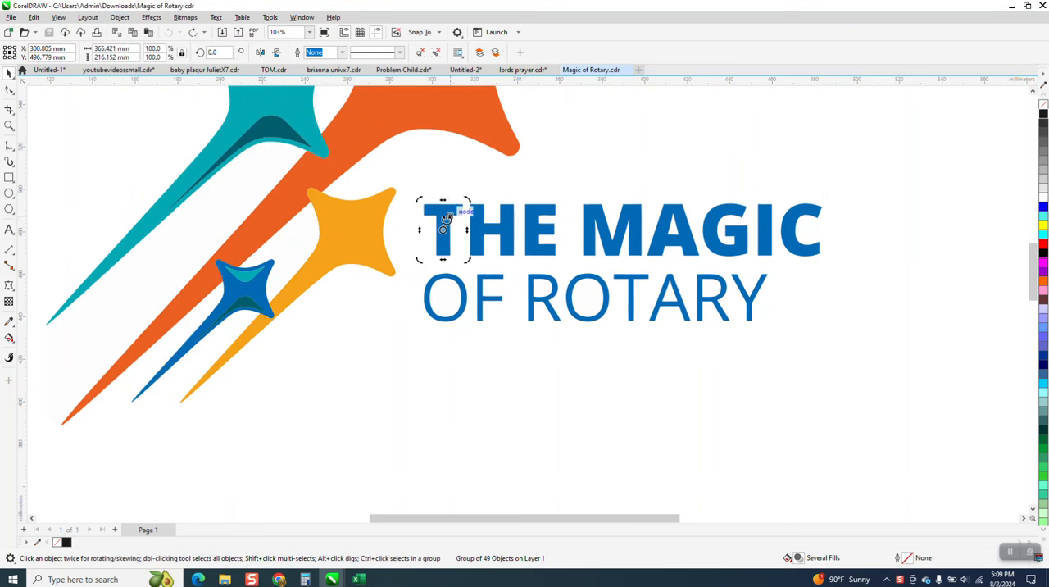
pyautogui.click(441, 225)
pyautogui.hotkey('ctrl', 'u')
# Step: Remove the fill from all the blue lettering and give it a black Hairline outline
pyautogui.click(1042, 104)
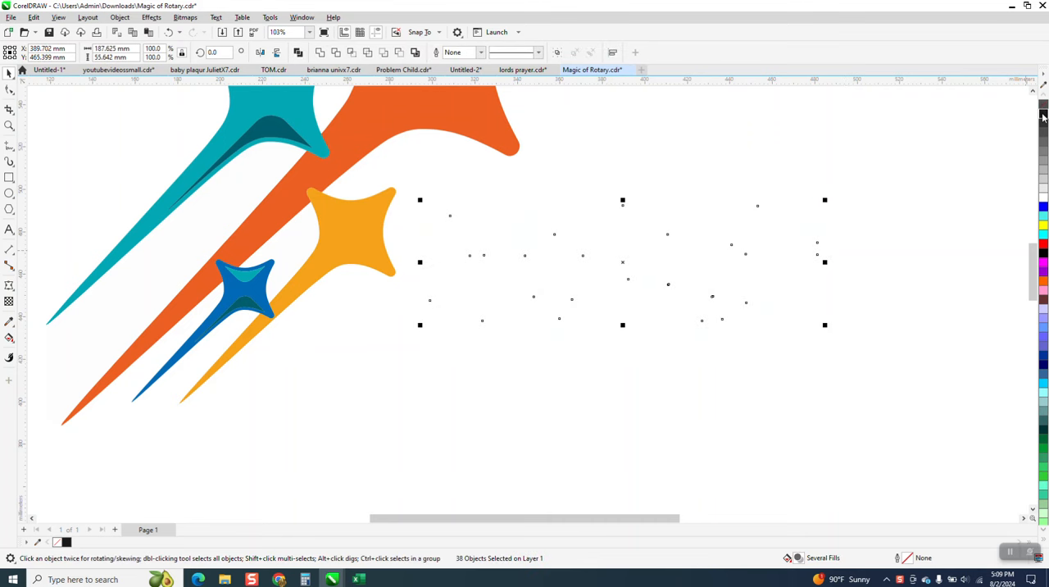
pyautogui.rightClick(1044, 114)
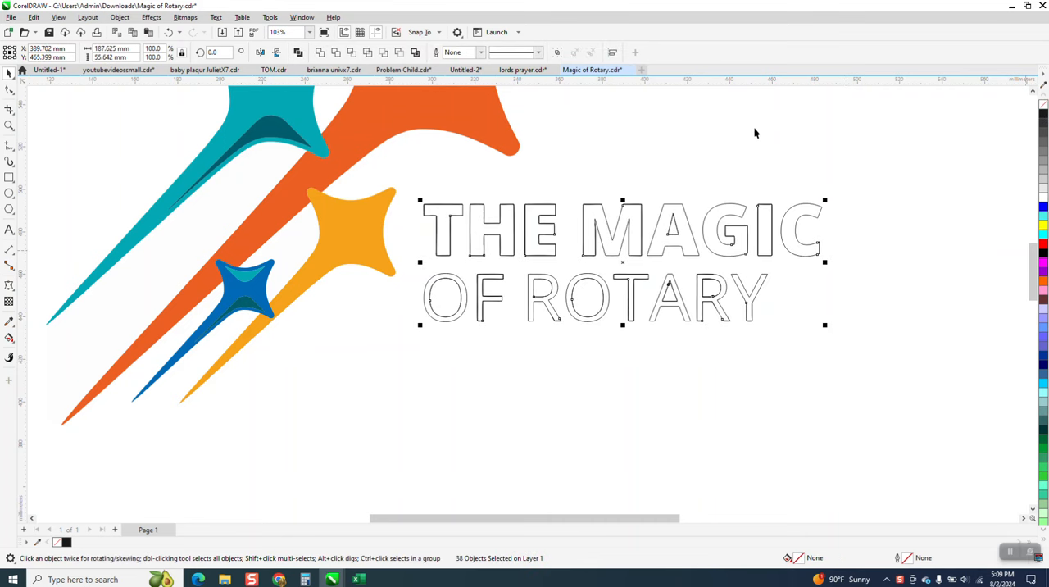
pyautogui.click(479, 52)
pyautogui.click(465, 71)
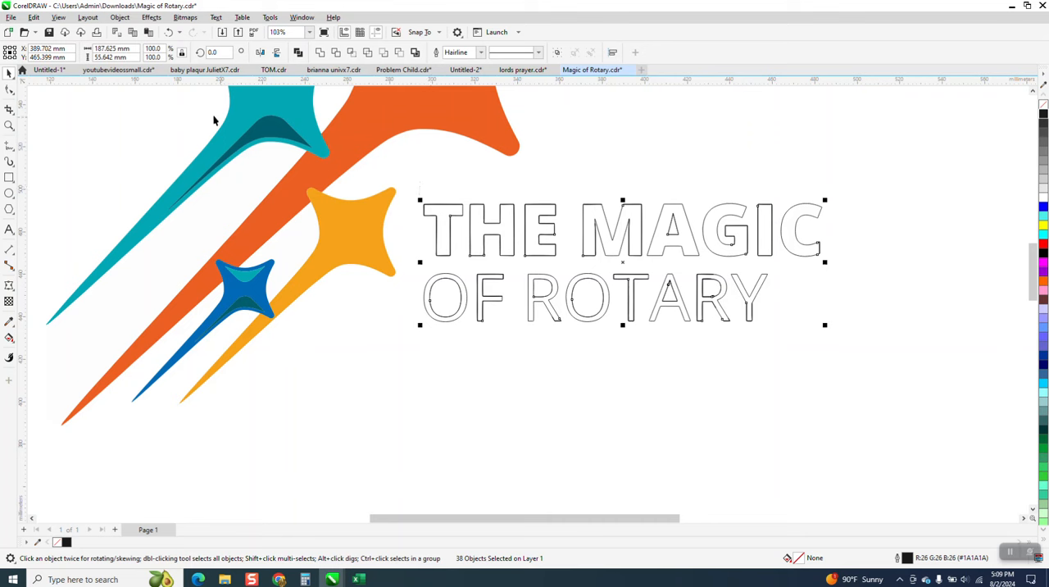
# Step: Deselect the lettering and set the nudge distance to 30 mm
pyautogui.click(455, 209)
pyautogui.click(455, 209)
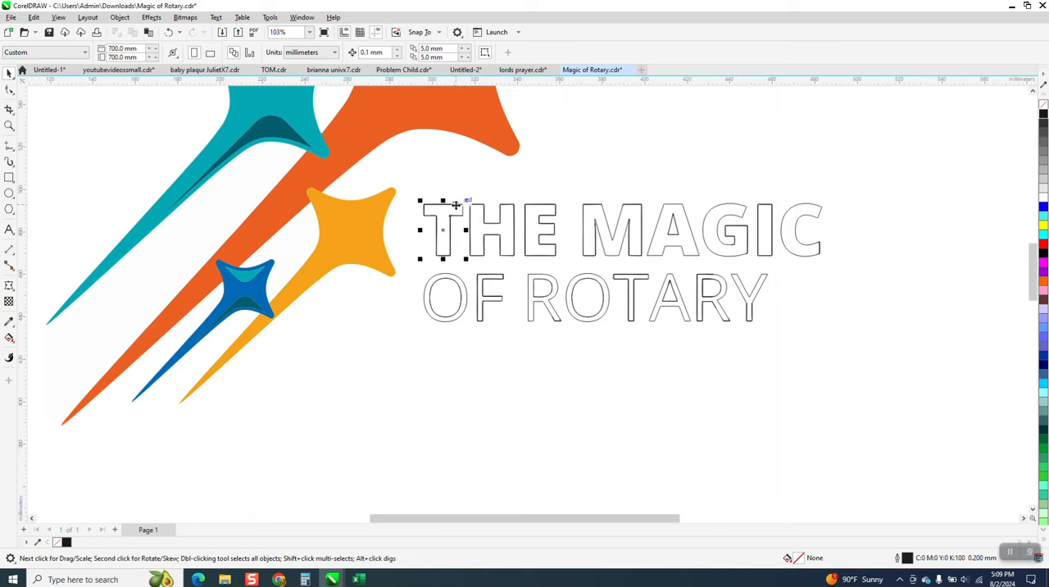
pyautogui.click(399, 165)
pyautogui.click(384, 52)
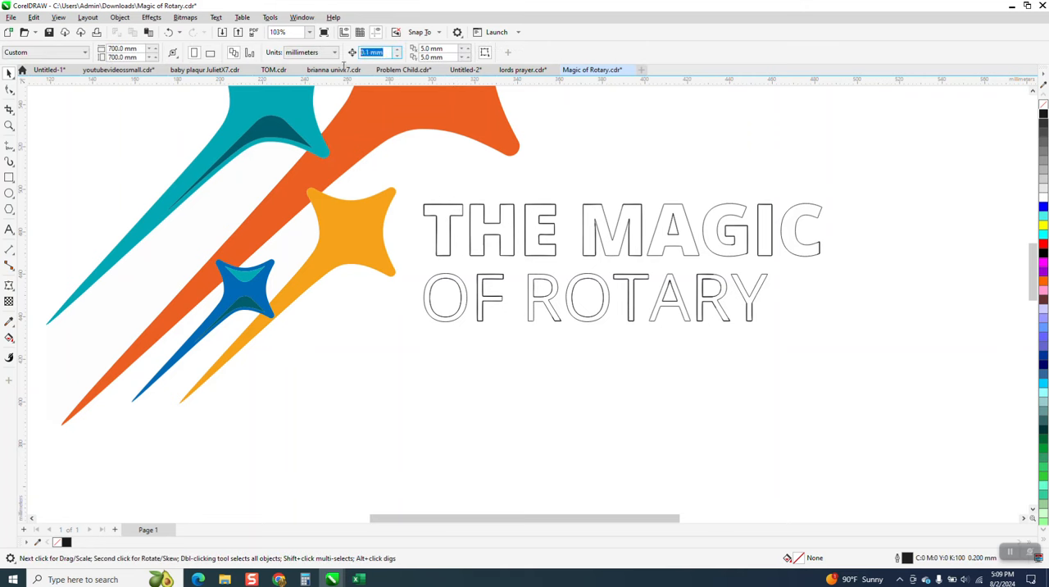
pyautogui.write('30')
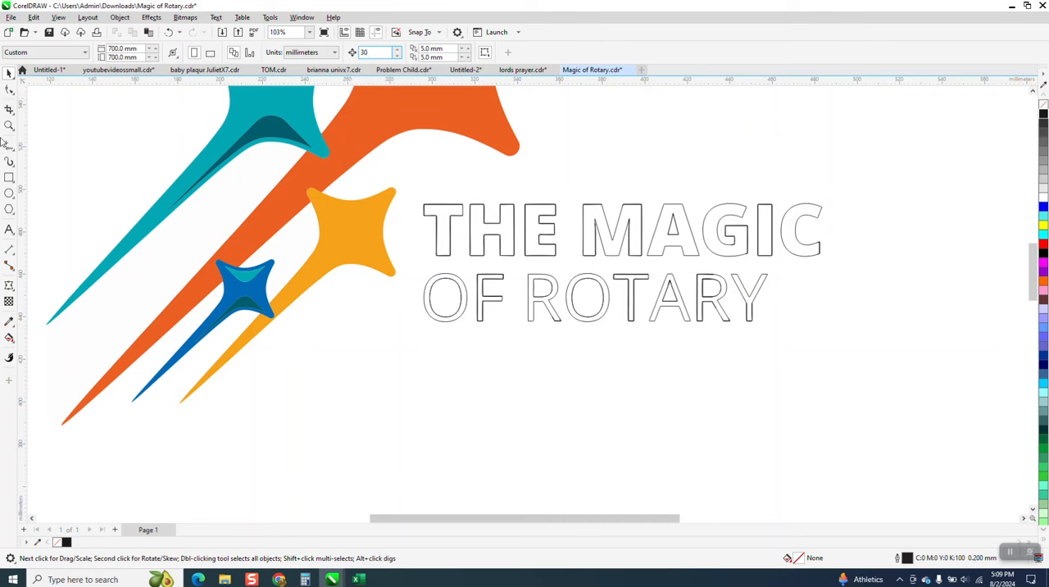
# Step: Delete the duplicate outline of the T in THE by nudging the copy to keep 30 mm down and back up
pyautogui.moveTo(405, 188); pyautogui.dragTo(768, 396)
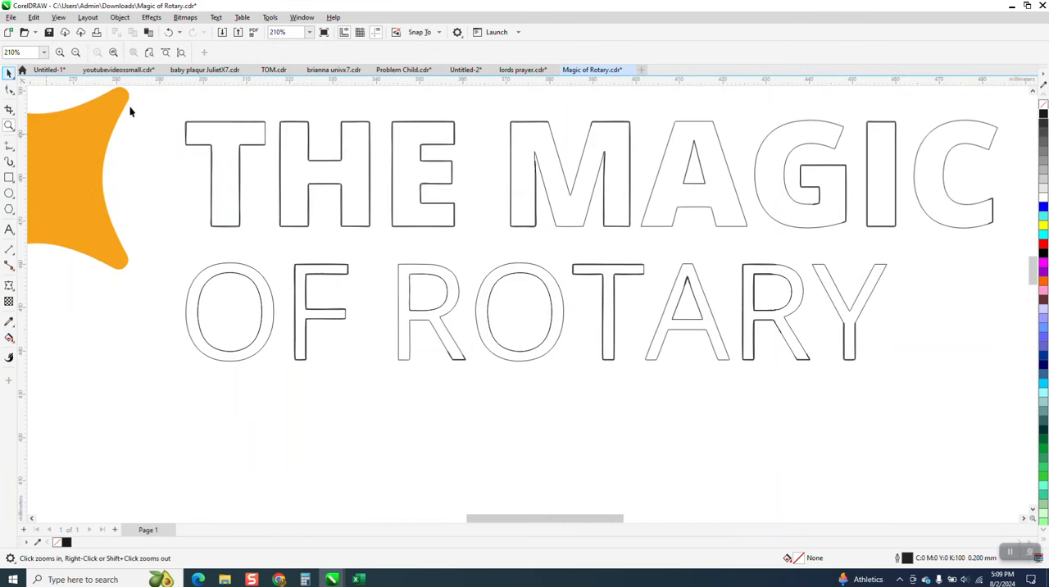
pyautogui.press('space')
pyautogui.click(241, 133)
pyautogui.press('Down')
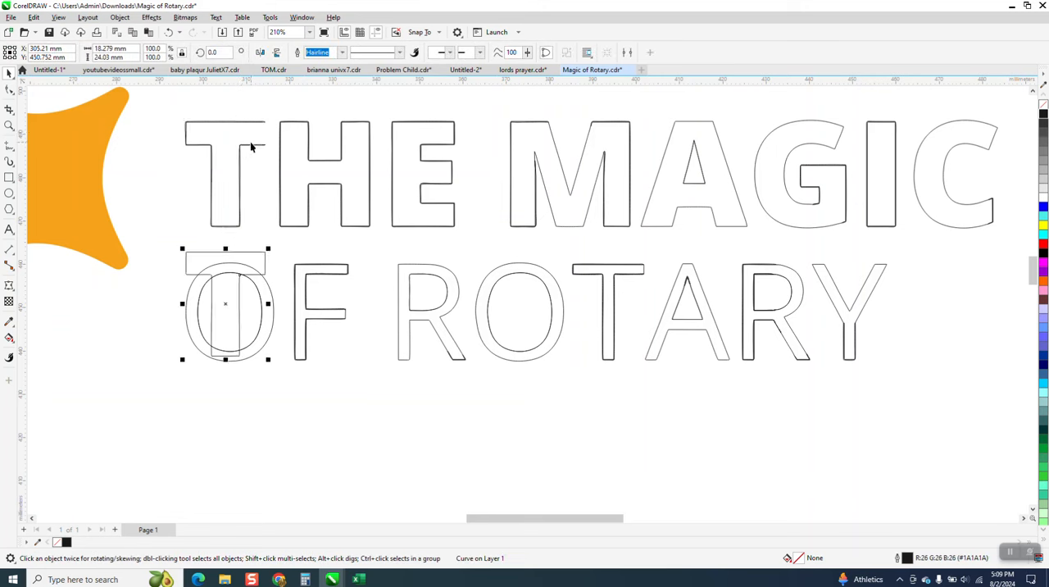
pyautogui.click(252, 146)
pyautogui.press('Delete')
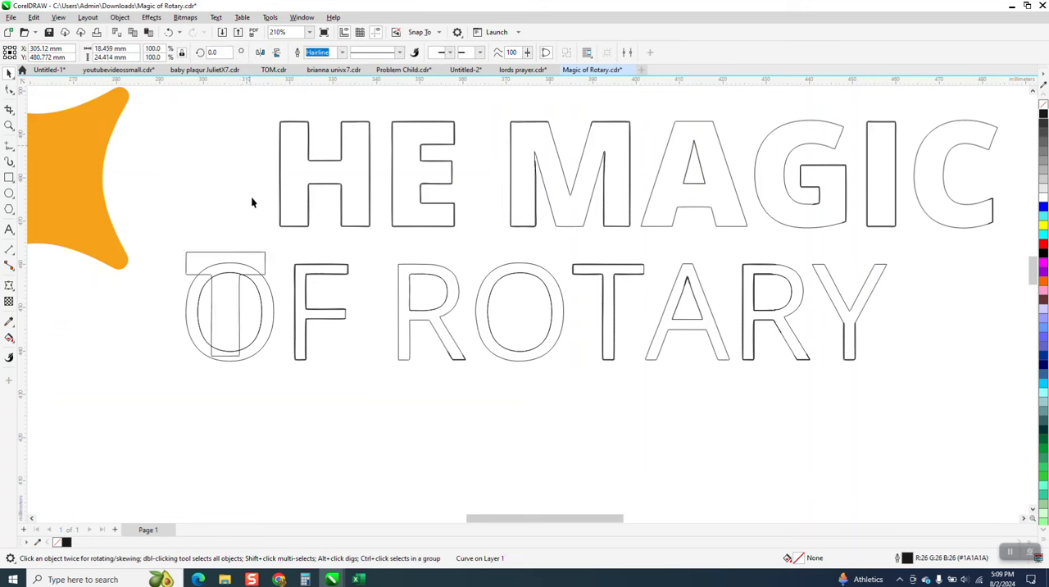
pyautogui.click(256, 256)
pyautogui.press('Up')
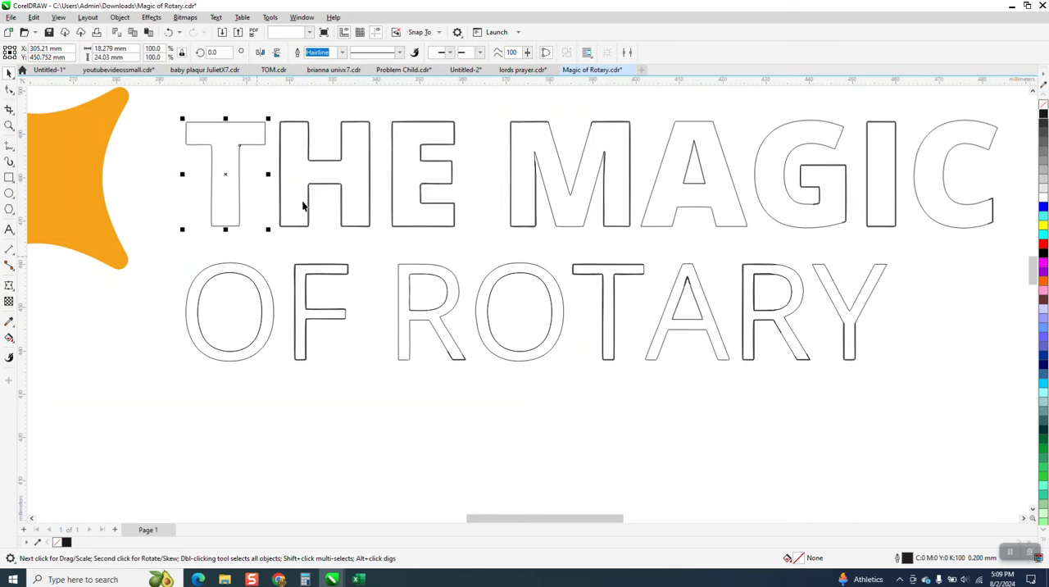
# Step: Nudge the duplicate outlines of the H and the E in THE down 30 mm and delete them
pyautogui.click(320, 189)
pyautogui.click(320, 189)
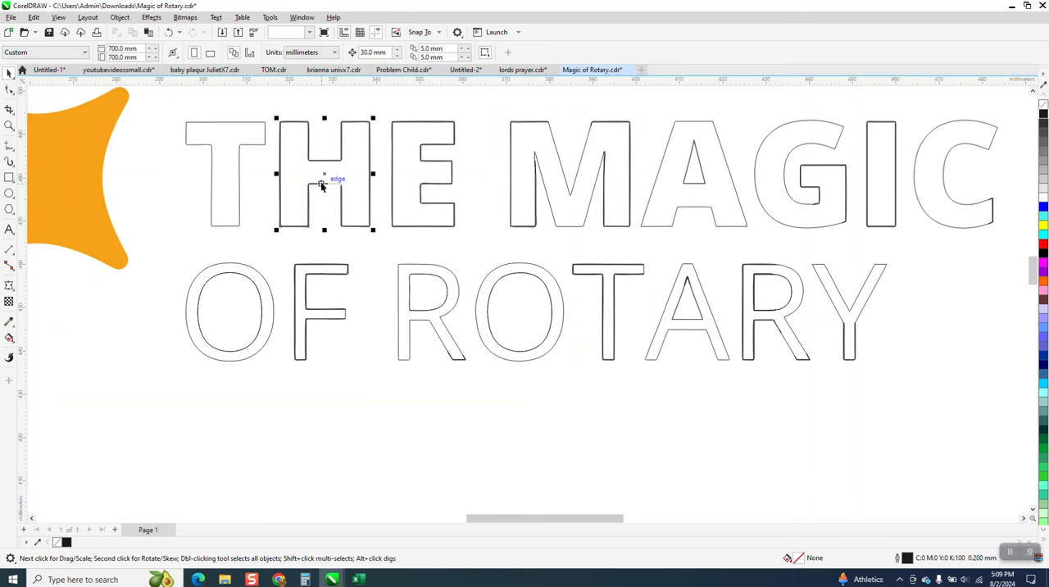
pyautogui.press('Down')
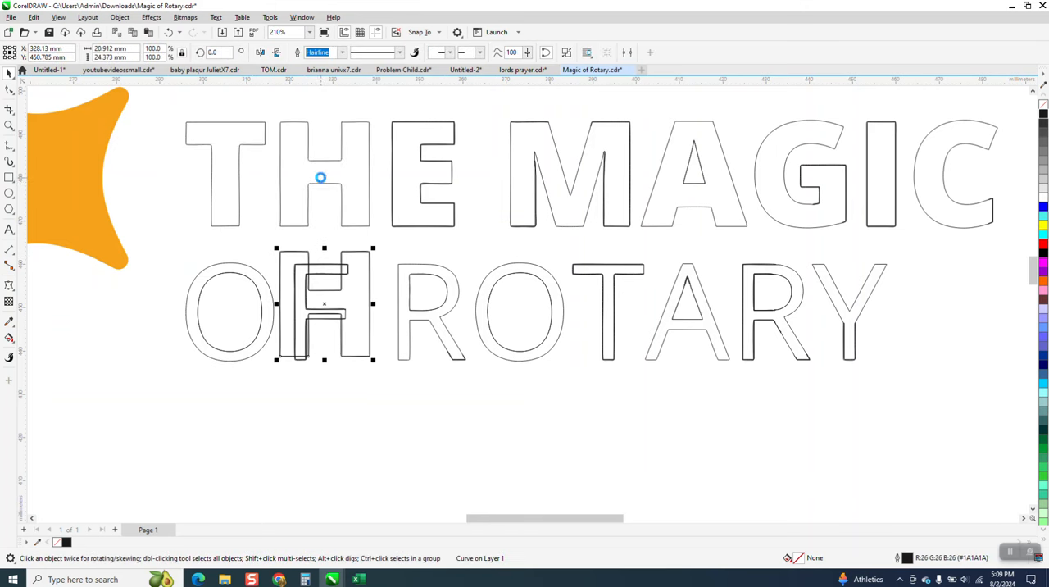
pyautogui.press('Delete')
pyautogui.click(393, 179)
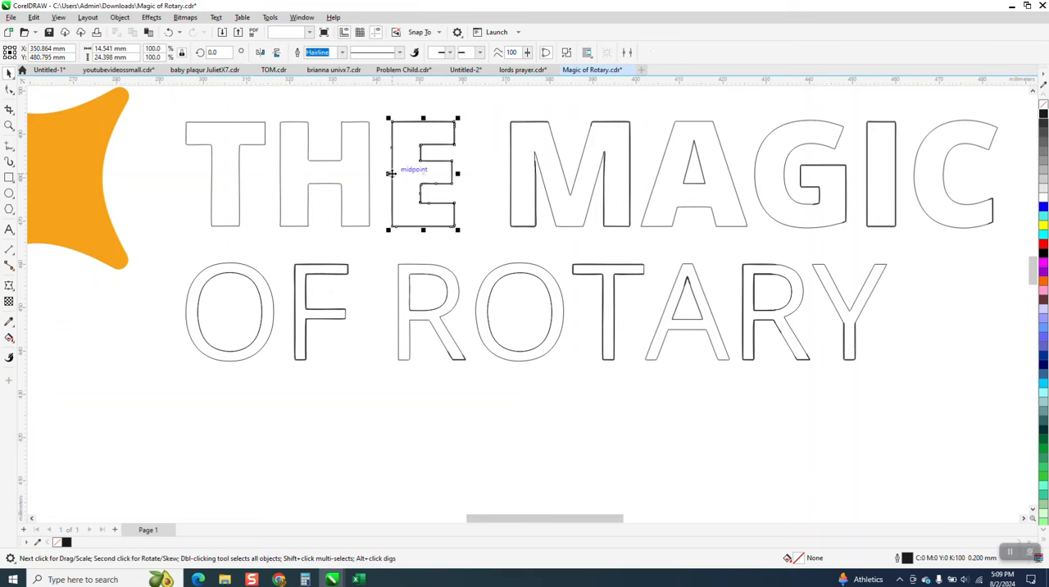
pyautogui.press('Down')
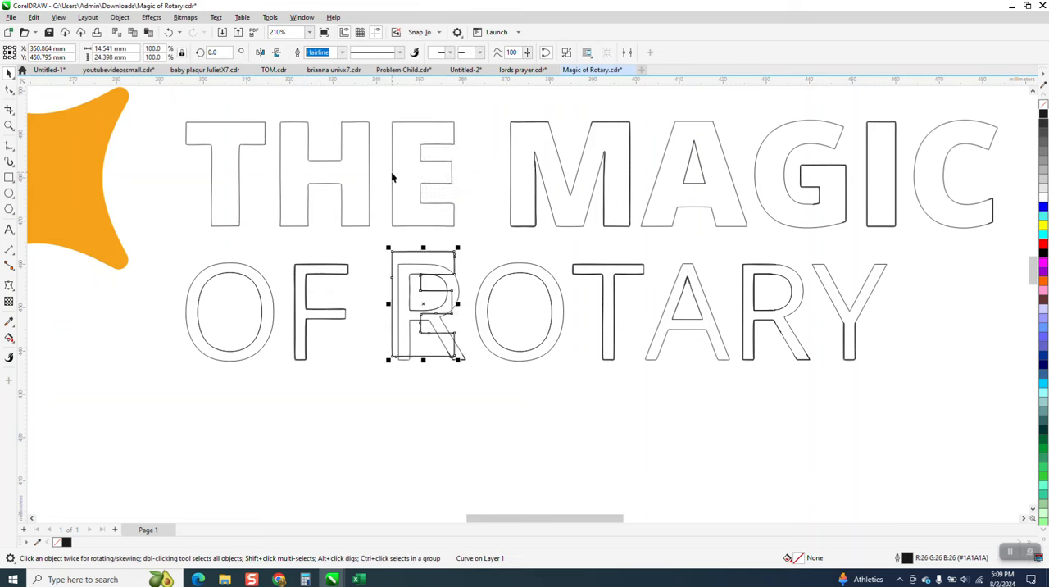
pyautogui.press('Delete')
# Step: Nudge the complete M of MAGIC down 30 mm, delete the duplicate pieces left in its place, and move it back up
pyautogui.click(510, 180)
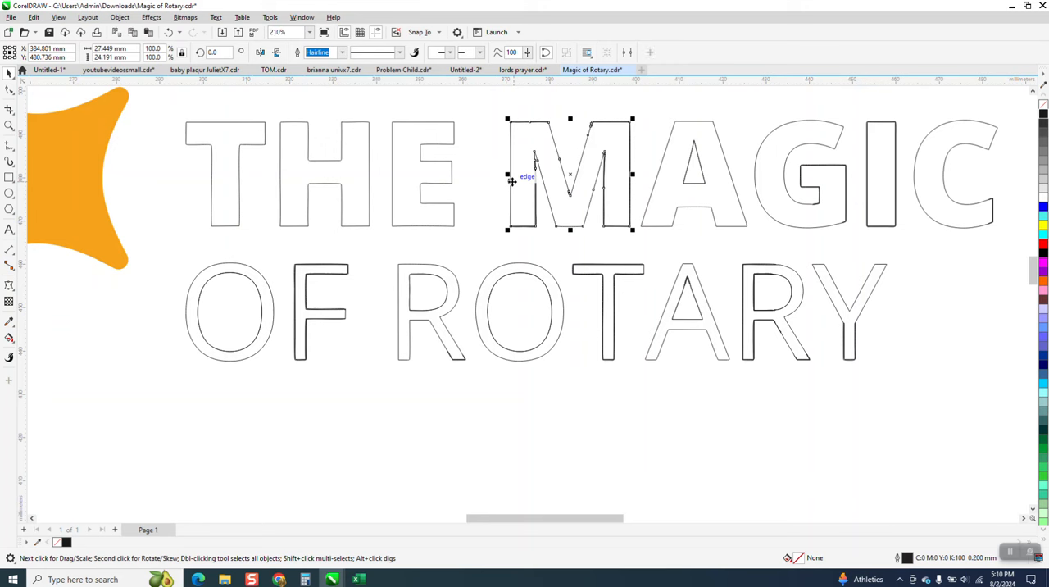
pyautogui.press('Down')
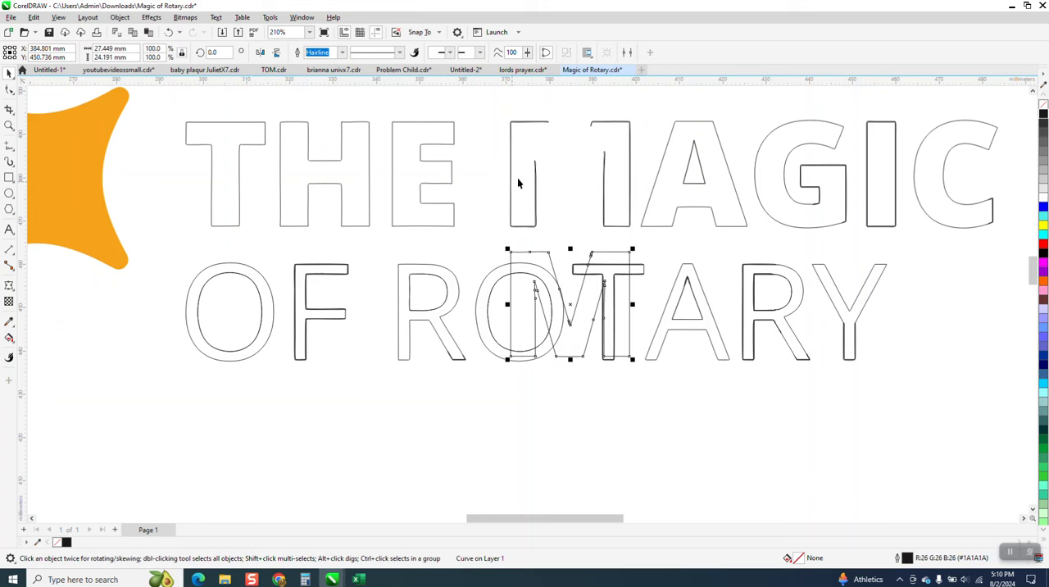
pyautogui.click(536, 169)
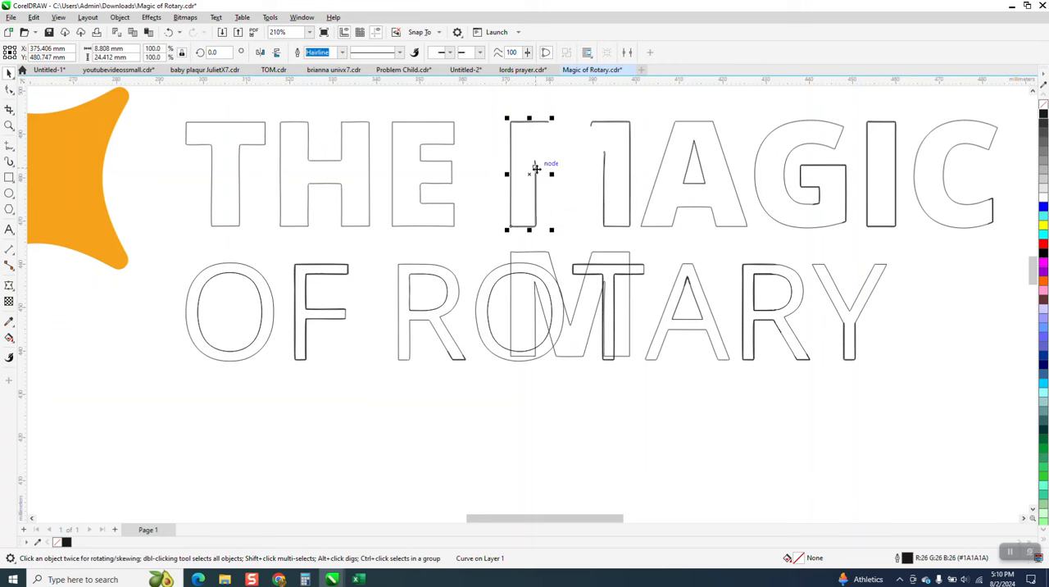
pyautogui.moveTo(500, 104)
pyautogui.mouseDown()
pyautogui.moveTo(641, 243)
pyautogui.moveTo(632, 246)
pyautogui.moveTo(632, 119)
pyautogui.mouseUp()
pyautogui.press('Delete')
pyautogui.click(631, 249)
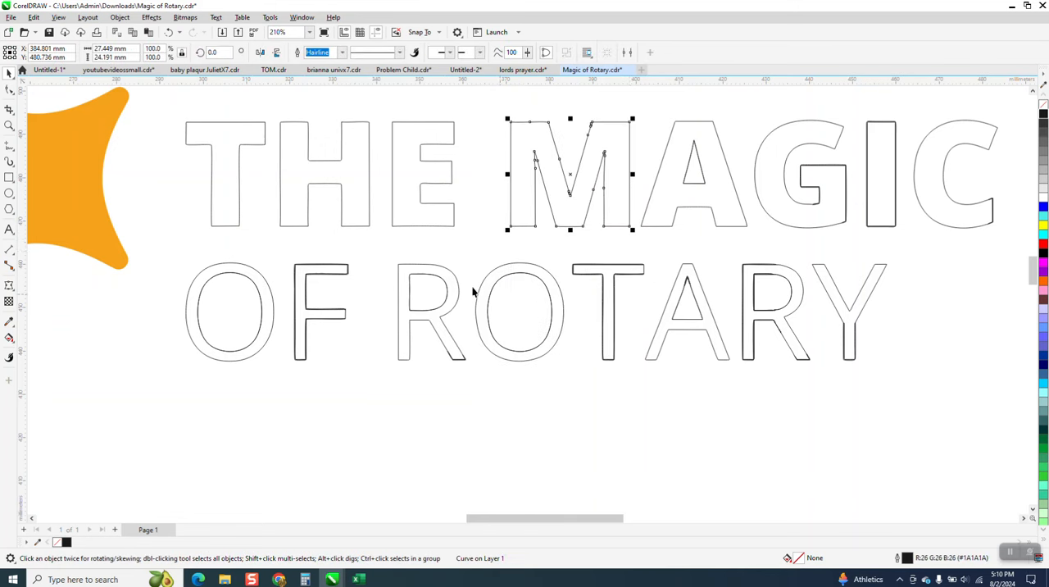
# Step: Convert the curved top edge of the H's right stem to a straight line
pyautogui.click(9, 125)
pyautogui.moveTo(285, 113); pyautogui.dragTo(409, 146)
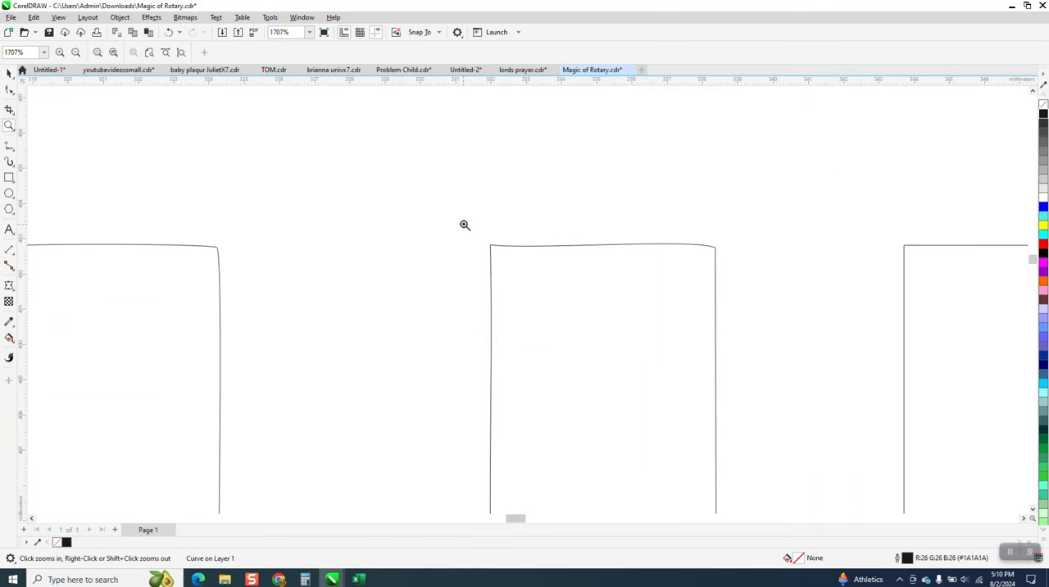
pyautogui.click(610, 279)
pyautogui.scroll(-4, 231, 169)
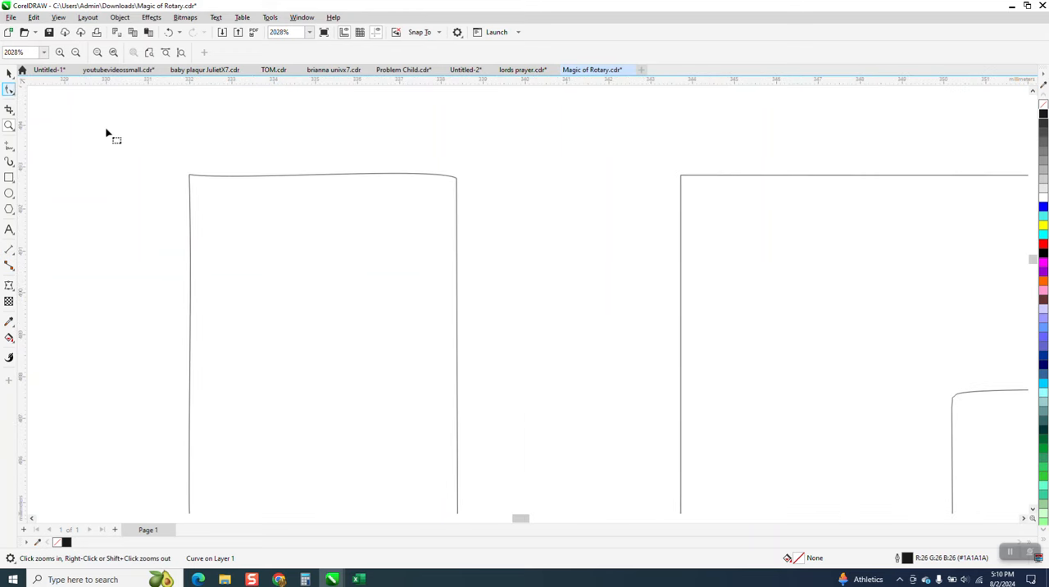
pyautogui.click(192, 174)
pyautogui.moveTo(164, 164); pyautogui.dragTo(467, 210)
pyautogui.click(457, 187)
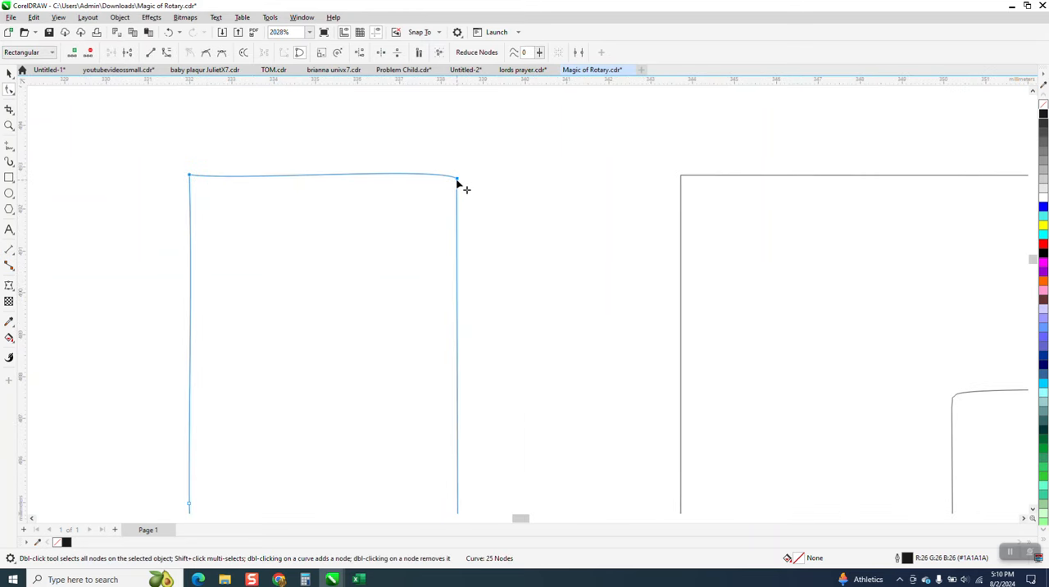
pyautogui.rightClick(458, 185)
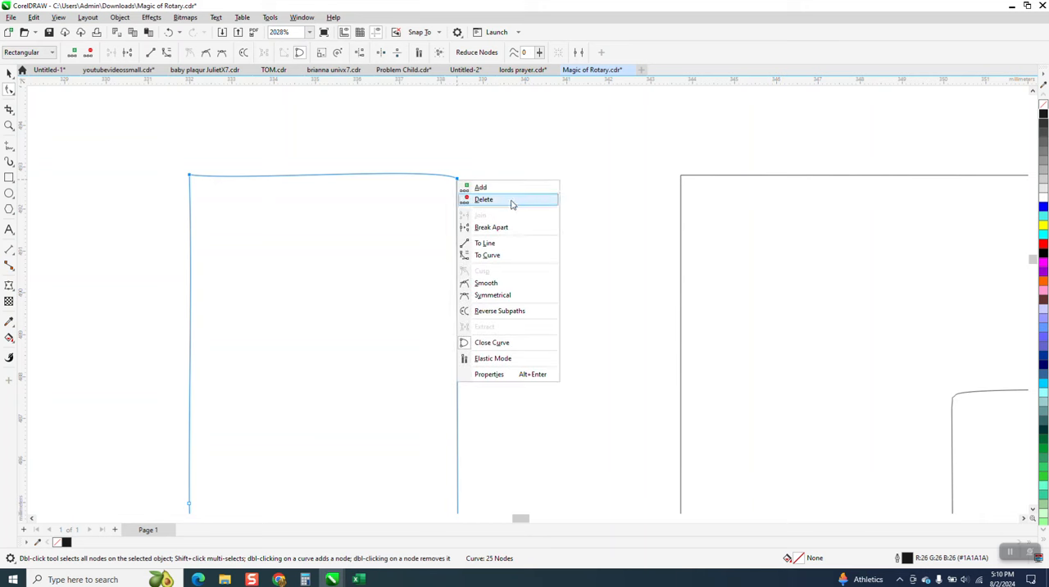
pyautogui.click(497, 241)
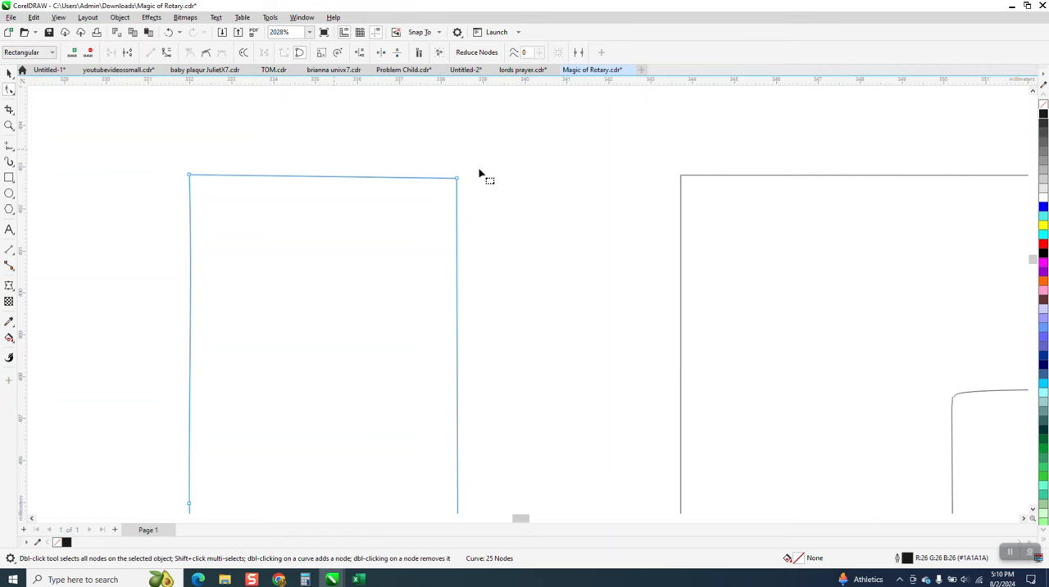
# Step: Align the two top corner nodes of the H's right stem horizontally so the edge is level
pyautogui.moveTo(485, 161); pyautogui.dragTo(420, 213)
pyautogui.click(360, 53)
pyautogui.click(504, 310)
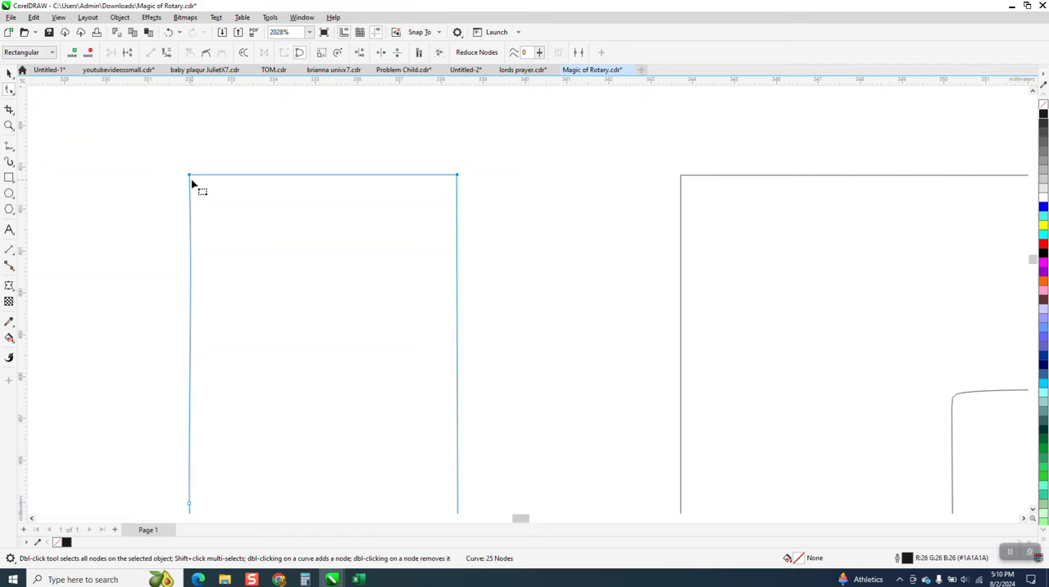
# Step: Delete the extra node at the outer top corner of the H's left stem and the one midway down its outer edge
pyautogui.scroll(-5, 192, 182)
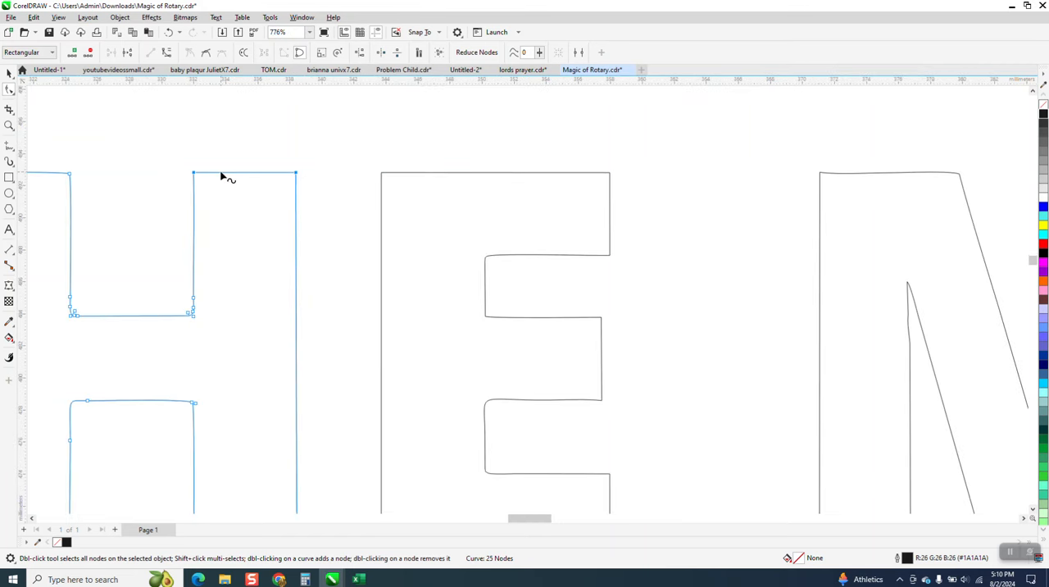
pyautogui.scroll(-3, 262, 183)
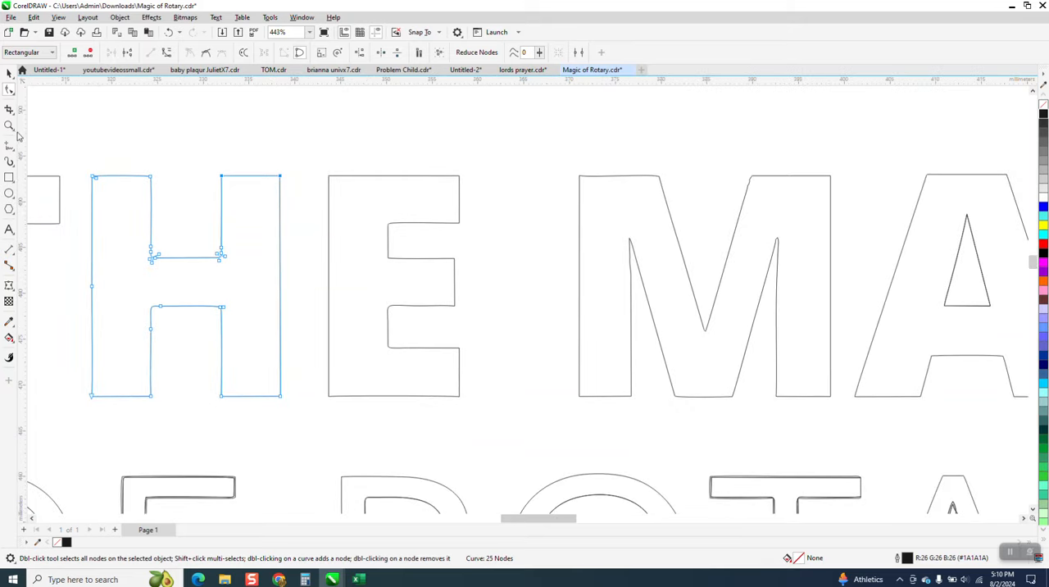
pyautogui.press('z')
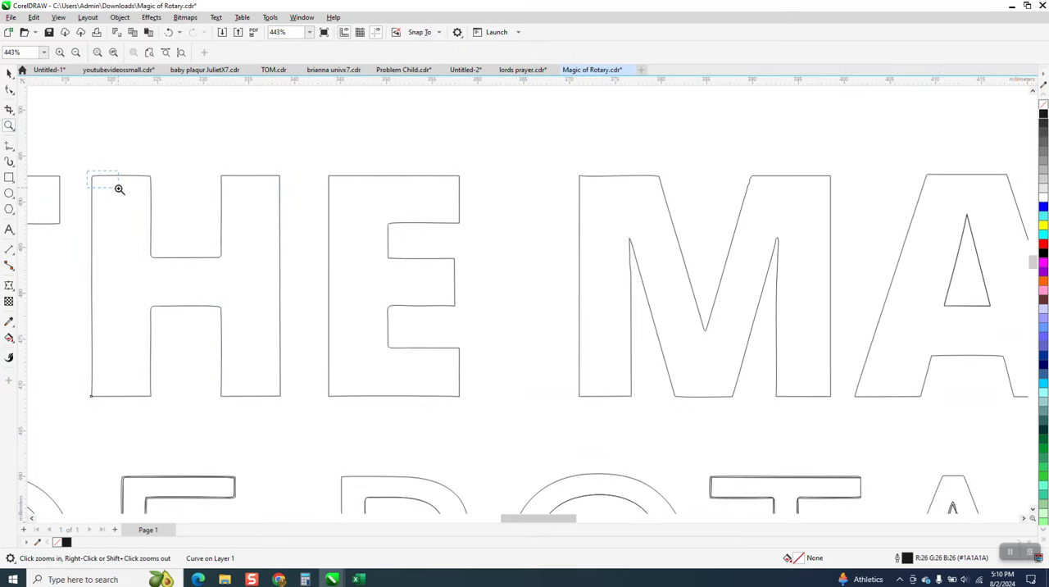
pyautogui.moveTo(119, 189); pyautogui.dragTo(121, 190)
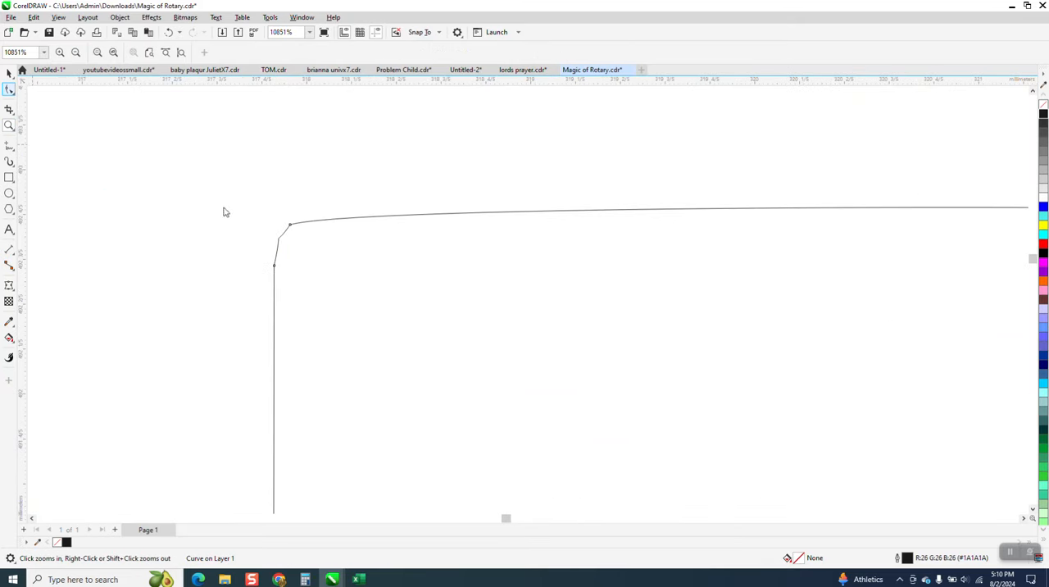
pyautogui.click(275, 267)
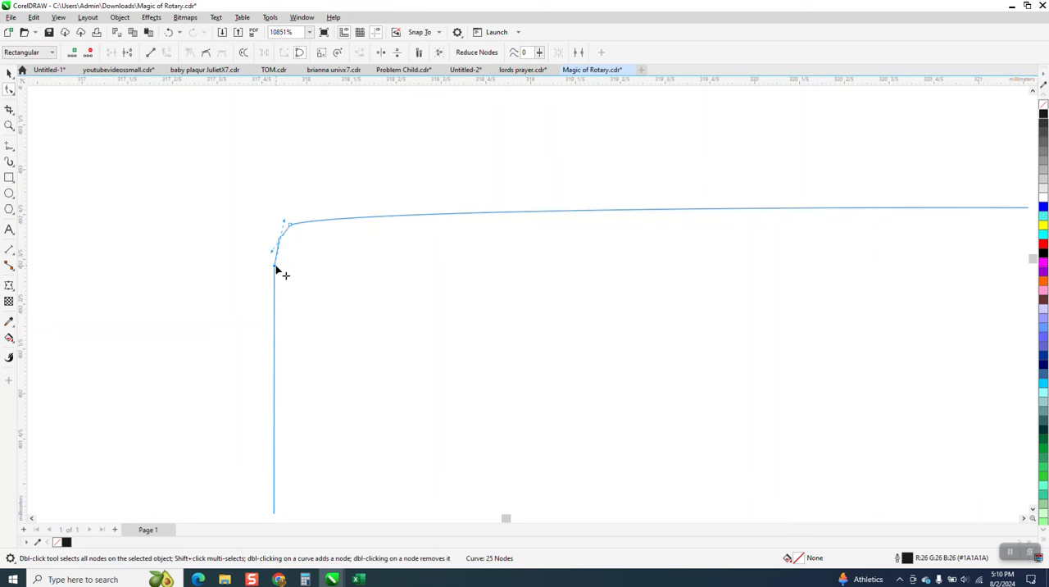
pyautogui.press('Delete')
pyautogui.scroll(-5, 279, 158)
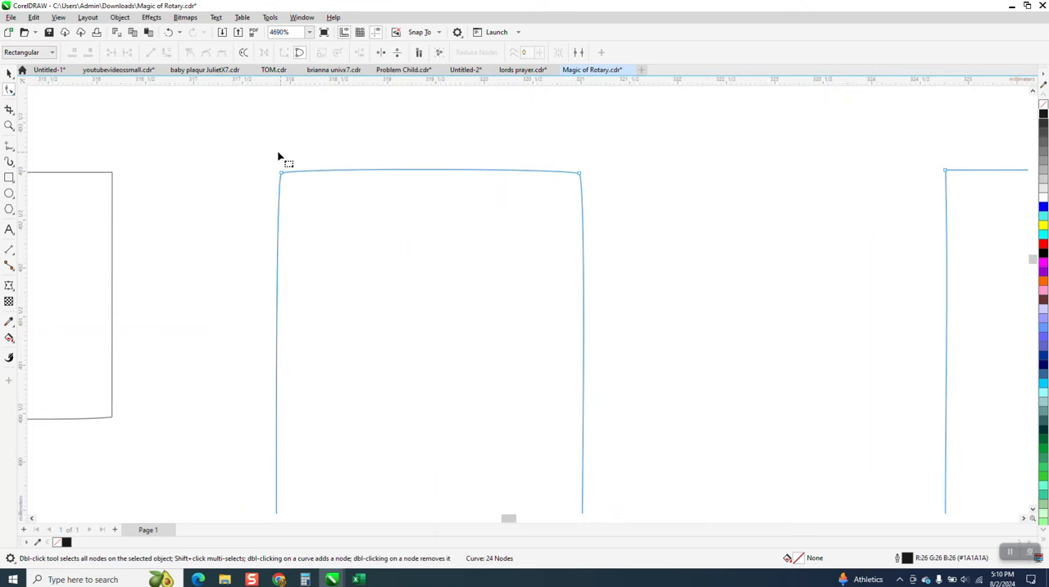
pyautogui.scroll(-3, 276, 161)
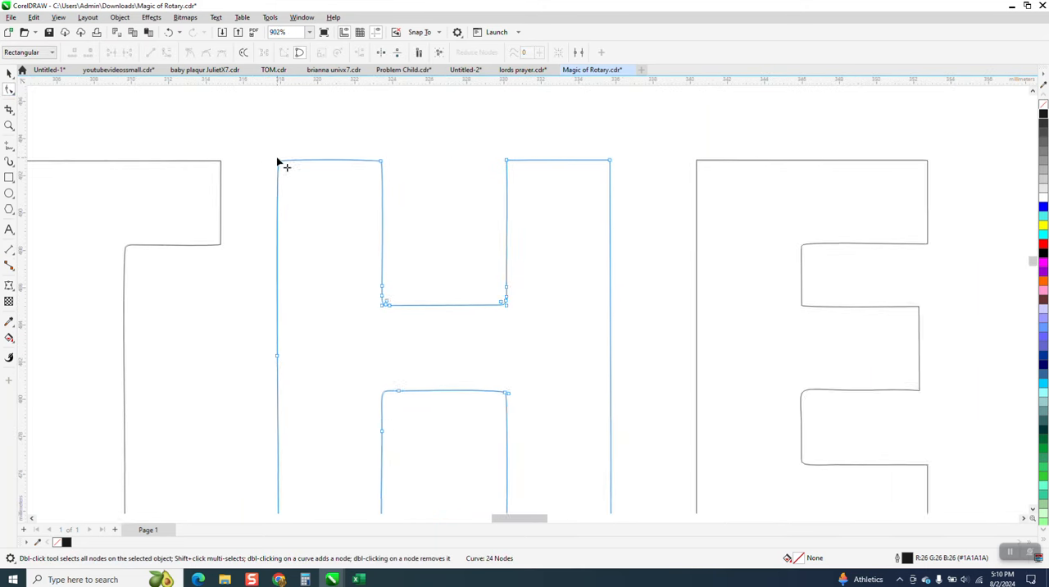
pyautogui.press('Delete')
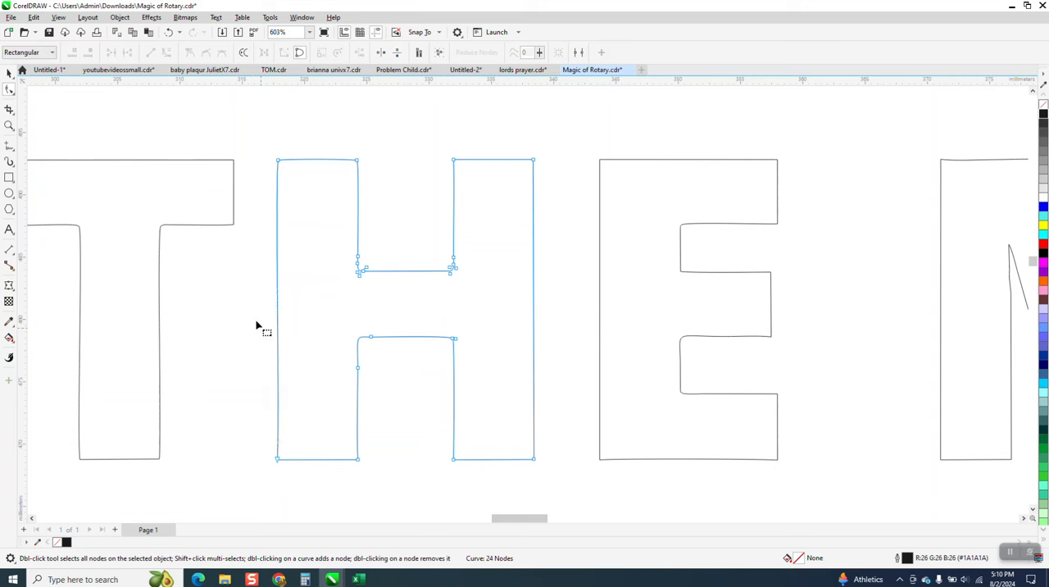
# Step: Convert the curved outer edge of the H's left stem to a straight line
pyautogui.moveTo(264, 146); pyautogui.dragTo(283, 466)
pyautogui.rightClick(282, 463)
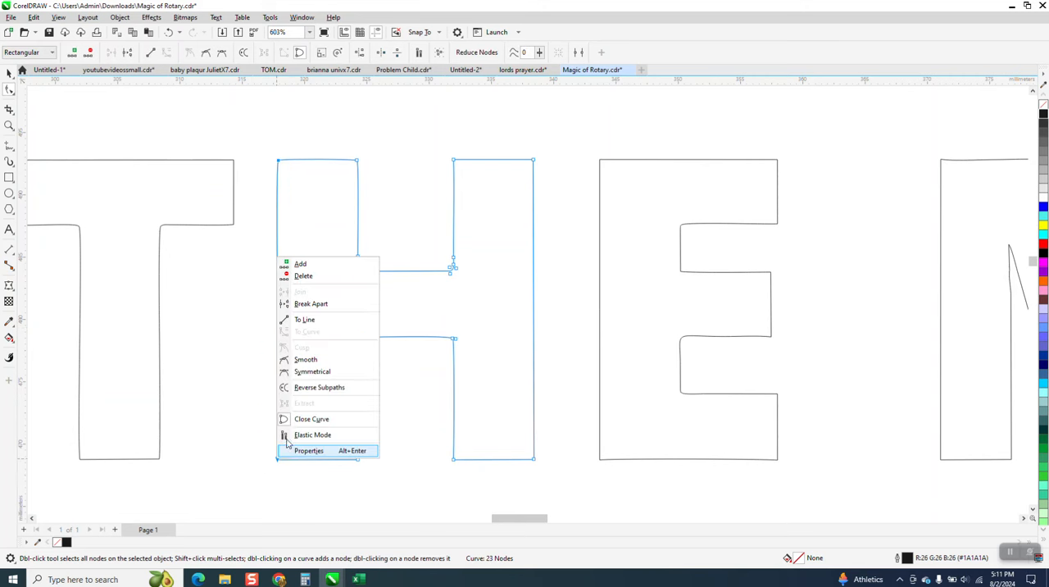
pyautogui.click(297, 324)
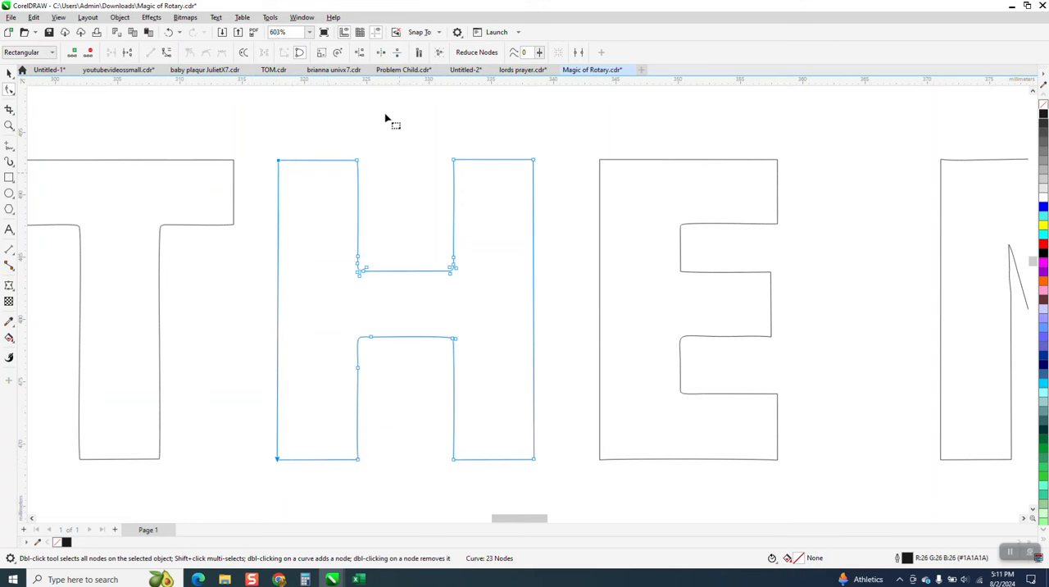
# Step: Align the two end nodes of the left stem's outer edge vertically, with horizontal alignment turned off
pyautogui.click(360, 53)
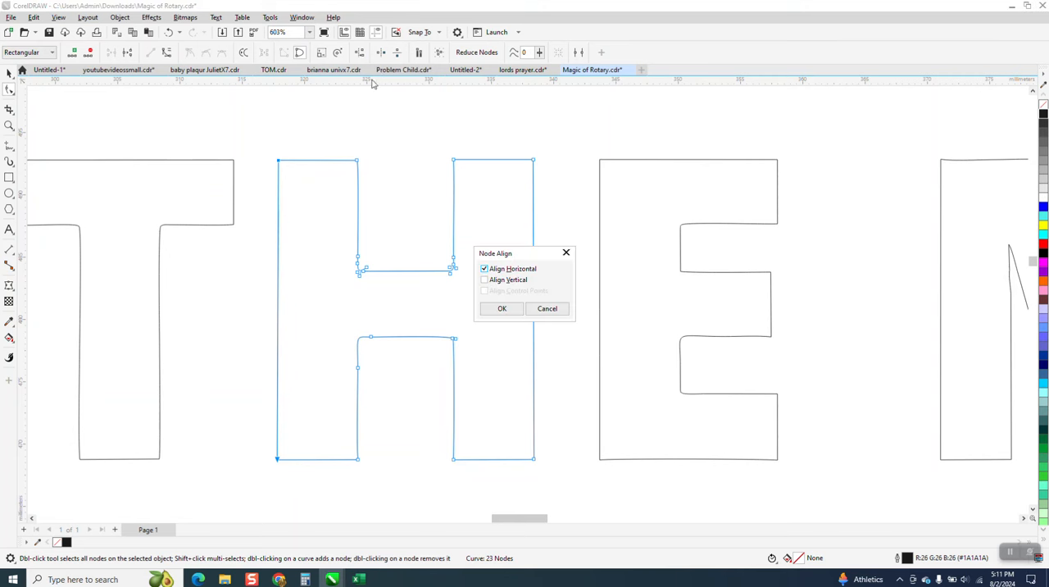
pyautogui.click(485, 279)
pyautogui.click(485, 269)
pyautogui.click(502, 310)
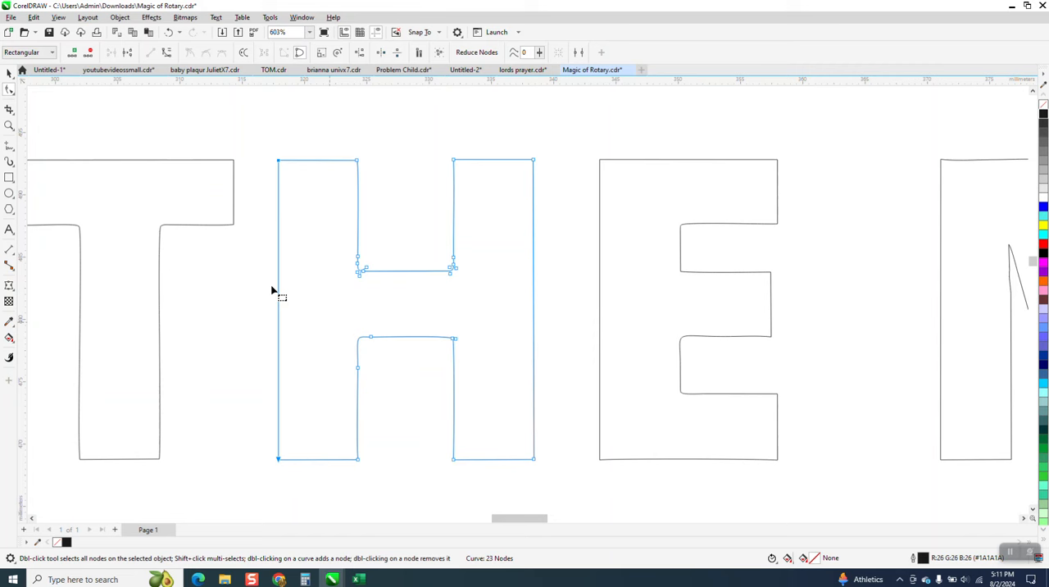
# Step: Compare the inner corners of the traced H with the same corners in the original logo
pyautogui.moveTo(393, 254); pyautogui.dragTo(494, 291)
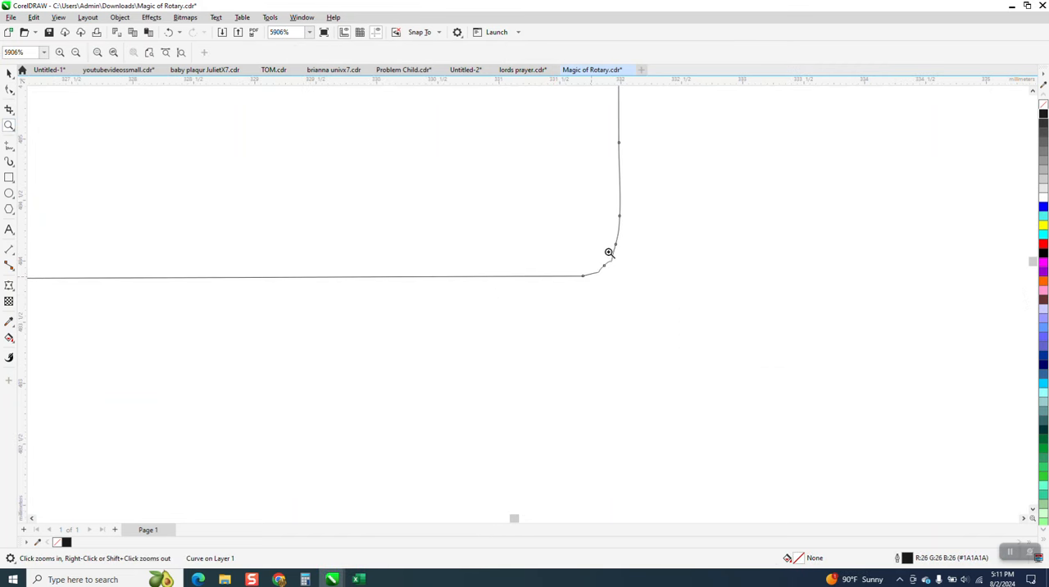
pyautogui.scroll(-2, 607, 258)
pyautogui.scroll(-12, 605, 272)
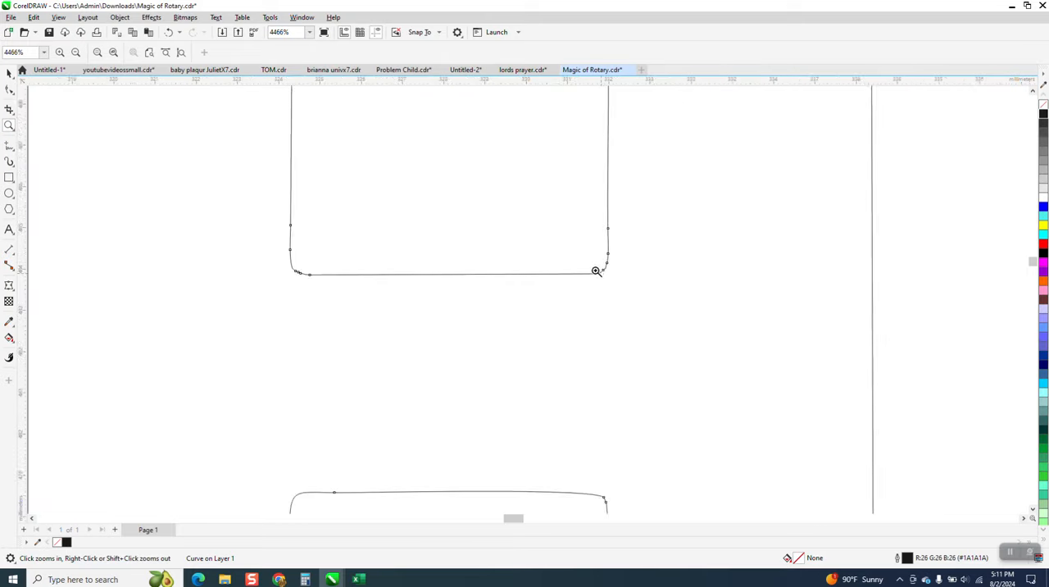
pyautogui.scroll(-4, 529, 252)
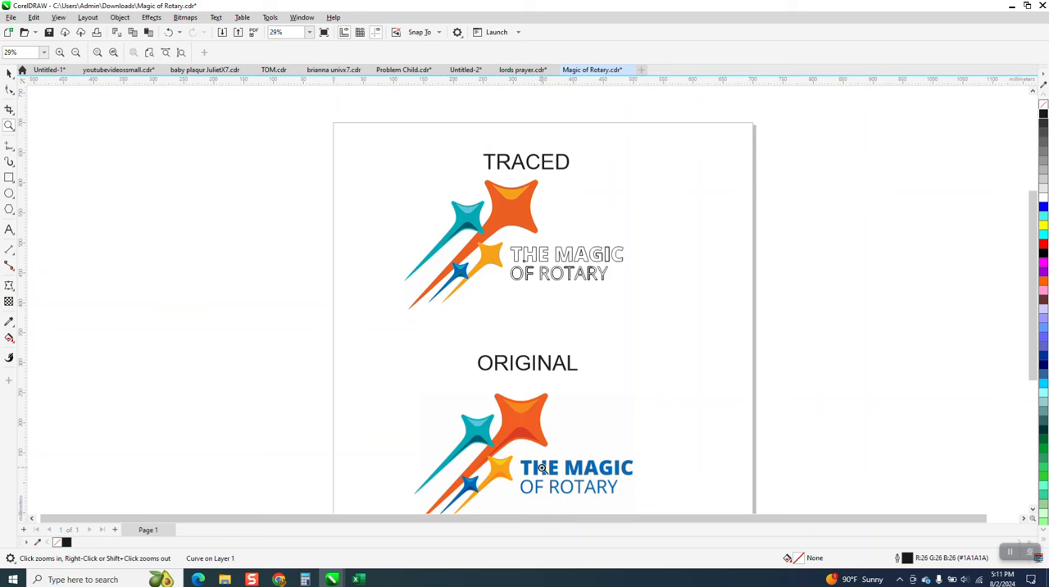
pyautogui.scroll(8, 547, 469)
pyautogui.scroll(-3, 511, 377)
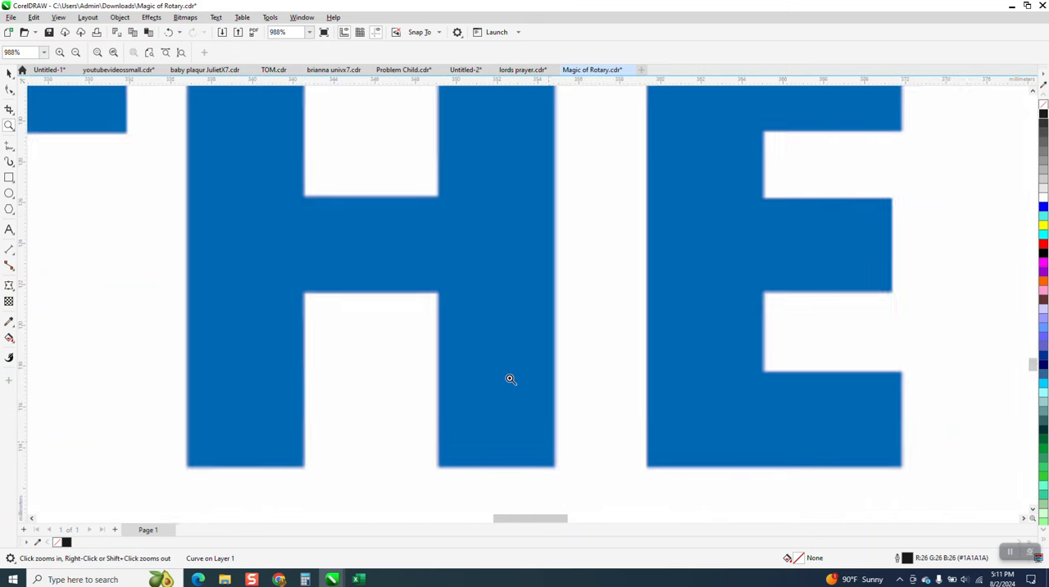
pyautogui.scroll(-6, 507, 366)
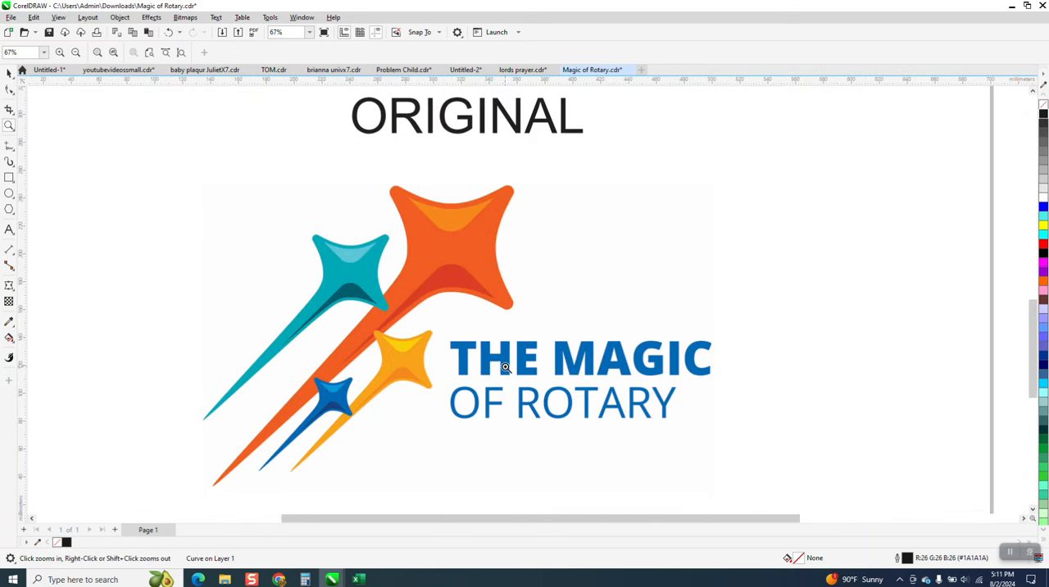
pyautogui.scroll(-1, 504, 369)
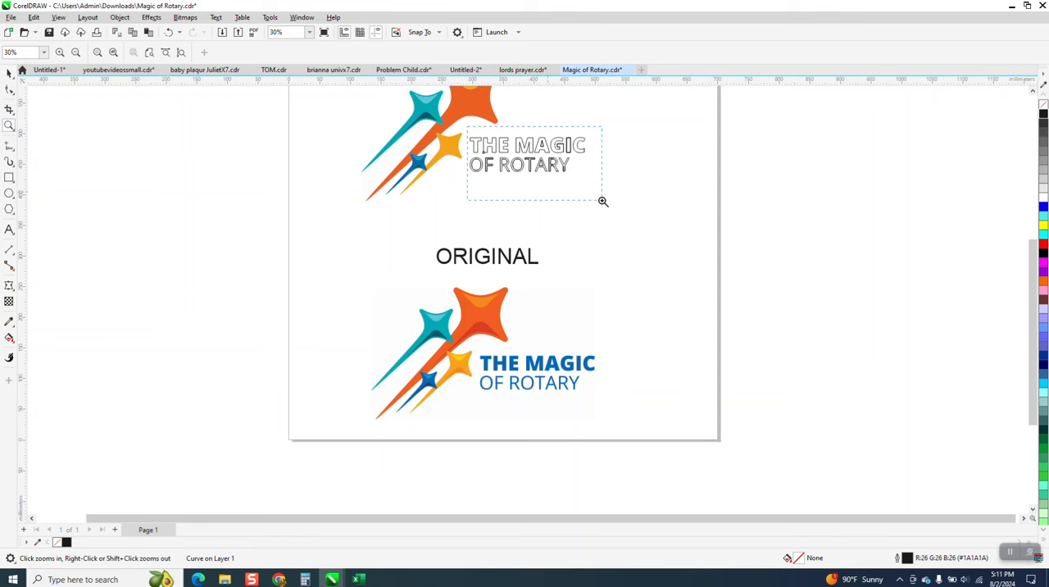
# Step: Add a node at the top-left corner of the traced H's lower opening and delete the extra node at its top-right corner
pyautogui.moveTo(602, 201); pyautogui.dragTo(603, 201)
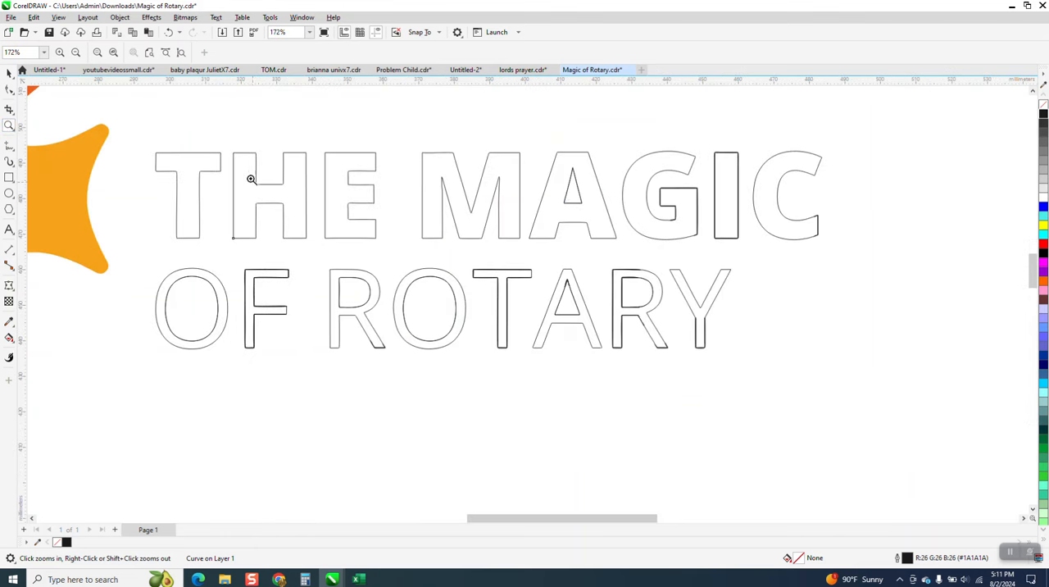
pyautogui.click(332, 272)
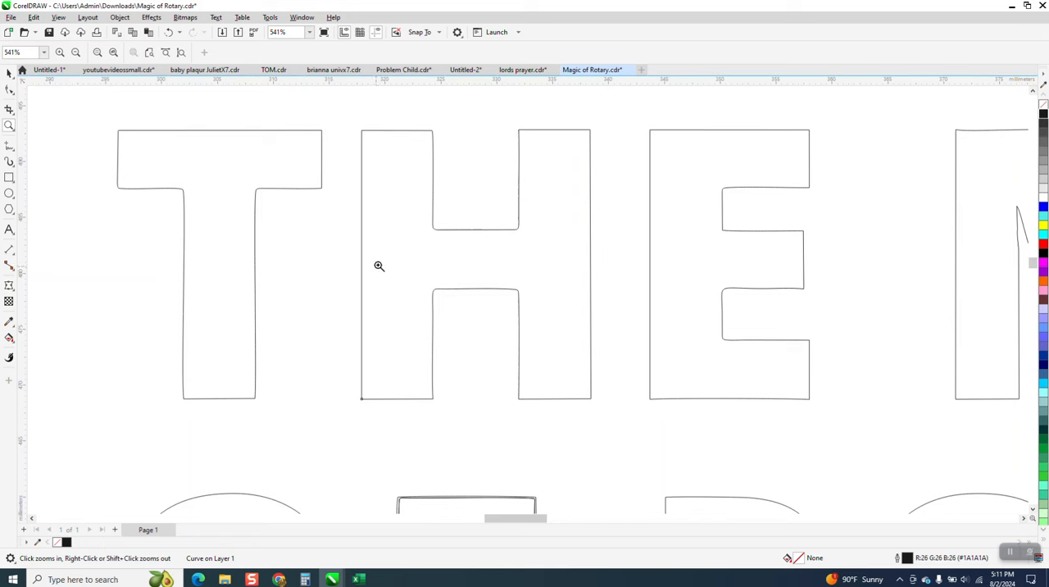
pyautogui.moveTo(609, 347); pyautogui.dragTo(606, 345)
pyautogui.scroll(-1, 476, 296)
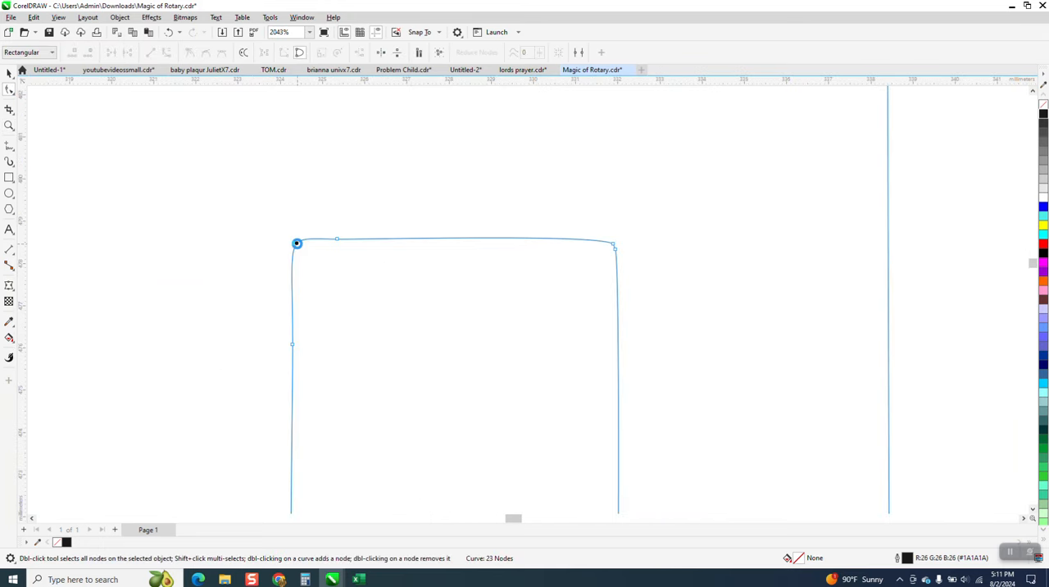
pyautogui.doubleClick(618, 254)
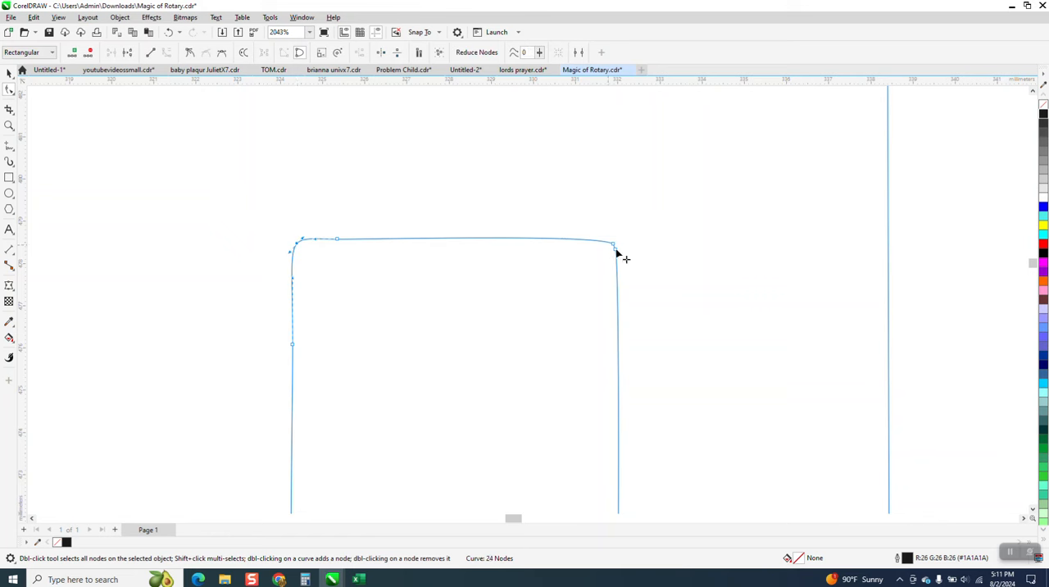
# Step: Delete the surplus nodes on either side of the new corner node in the H's lower opening
pyautogui.click(343, 243)
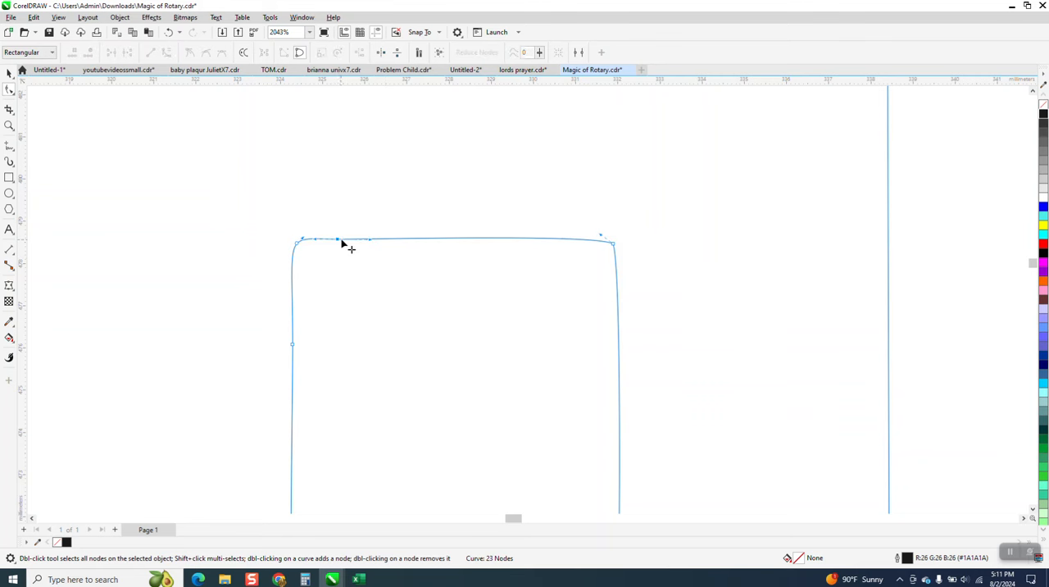
pyautogui.scroll(-1, 347, 241)
pyautogui.moveTo(359, 279); pyautogui.dragTo(304, 440)
pyautogui.press('Delete')
pyautogui.scroll(-1, 335, 361)
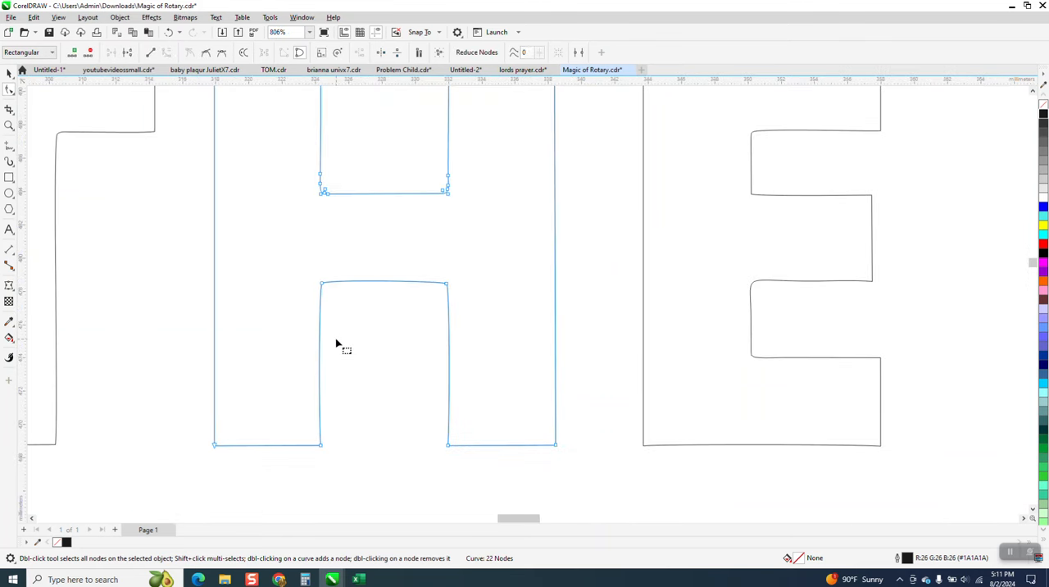
# Step: Convert the top and both side edges of the H's lower opening to straight lines
pyautogui.moveTo(304, 264); pyautogui.dragTo(484, 467)
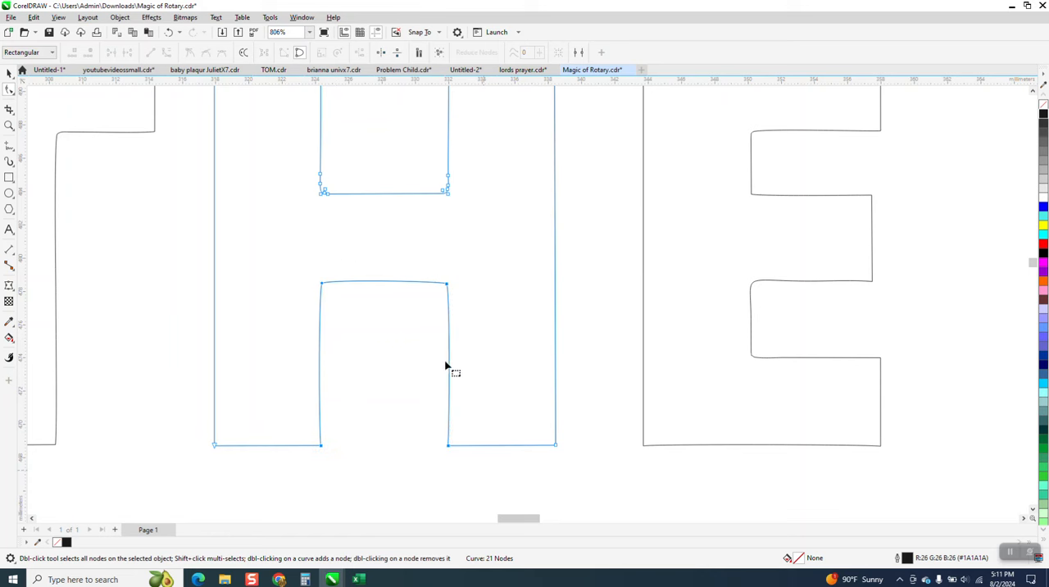
pyautogui.click(447, 287)
pyautogui.rightClick(448, 287)
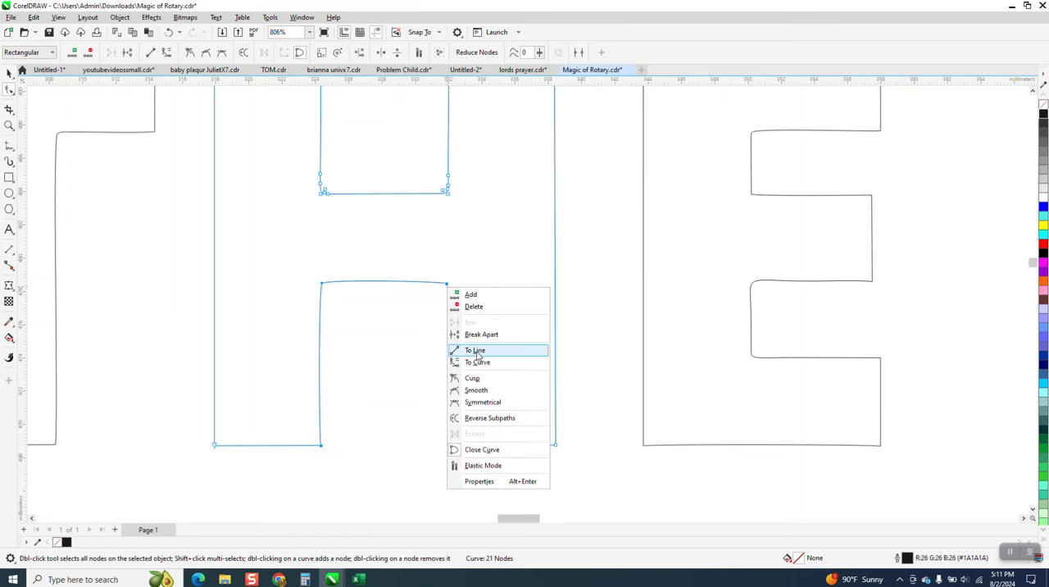
pyautogui.click(478, 354)
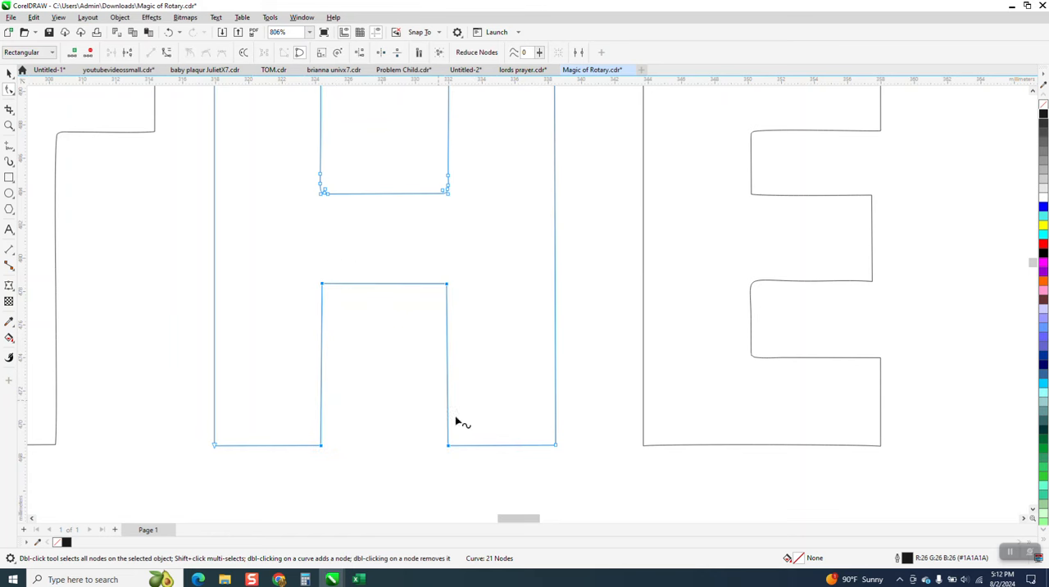
pyautogui.scroll(-1, 485, 449)
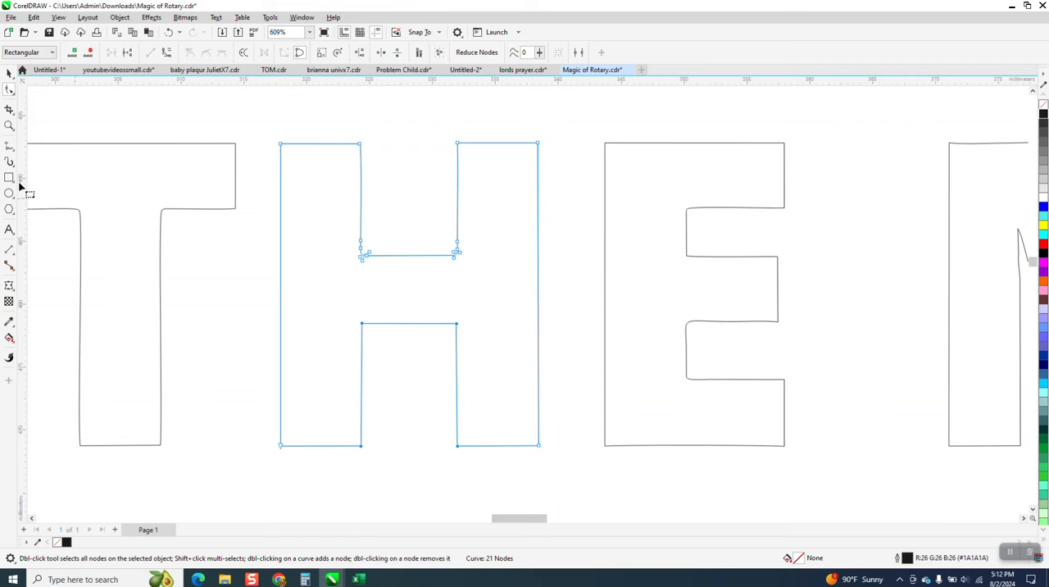
# Step: Move a node out to the bottom-left corner of the H's upper opening and delete the surplus nodes around it
pyautogui.click(9, 128)
pyautogui.moveTo(364, 224); pyautogui.dragTo(494, 293)
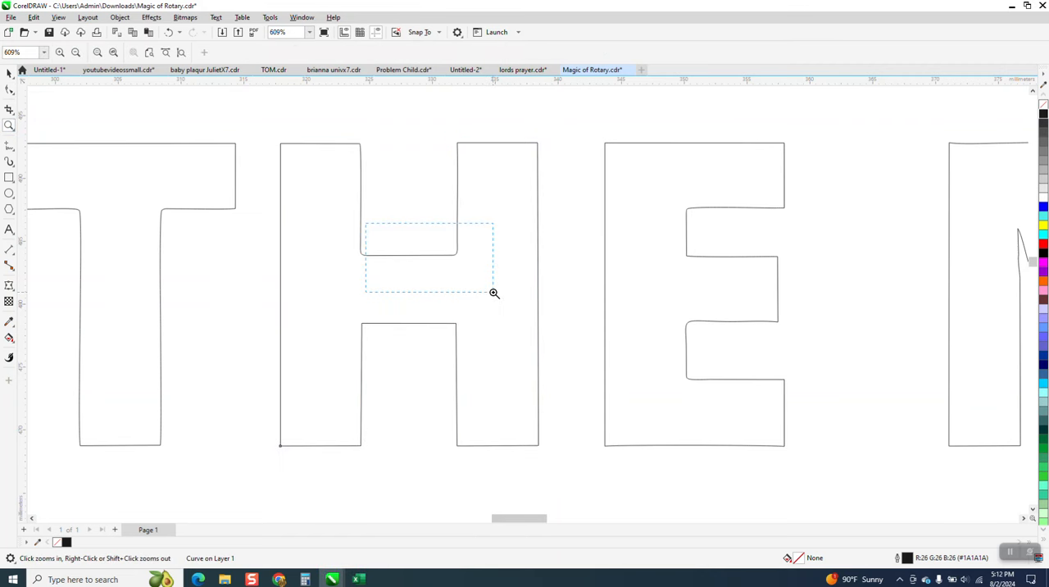
pyautogui.click(109, 278)
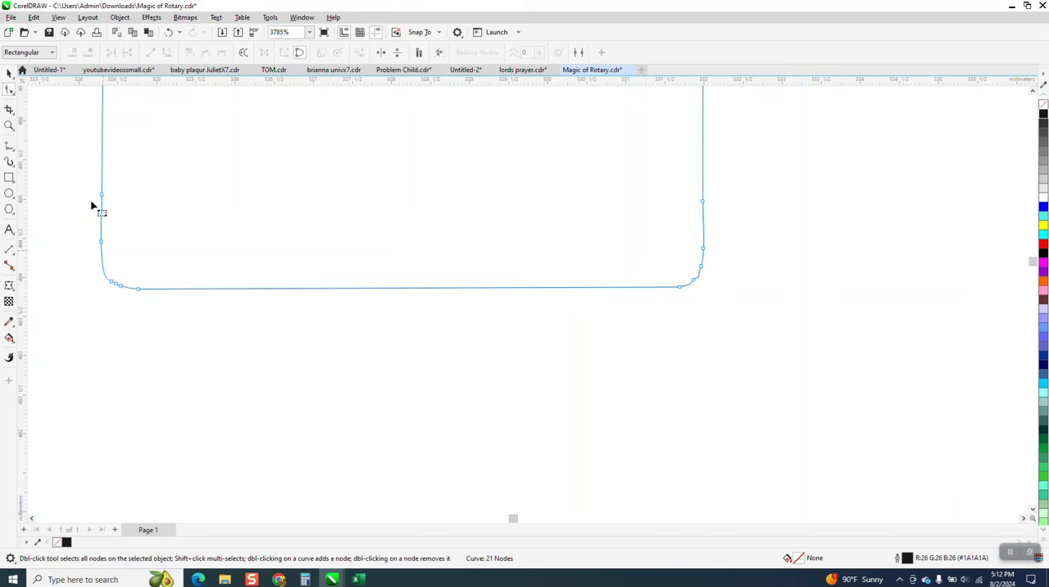
pyautogui.moveTo(113, 284); pyautogui.dragTo(102, 286)
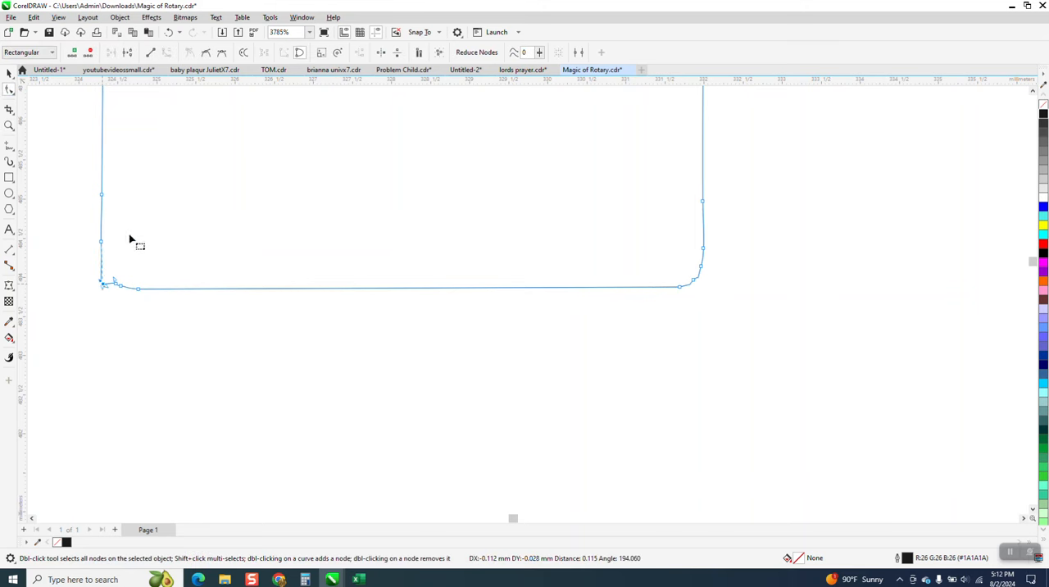
pyautogui.moveTo(132, 181); pyautogui.dragTo(476, 332)
pyautogui.press('Delete')
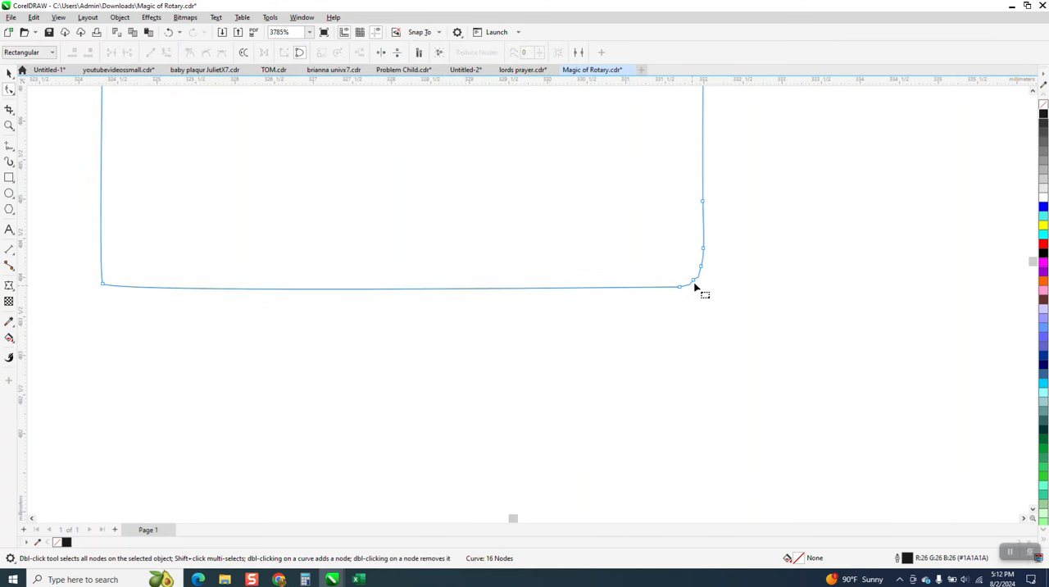
# Step: Delete the surplus nodes around the bottom-right corner of the H's upper opening, keeping one corner node
pyautogui.click(696, 283)
pyautogui.moveTo(677, 268); pyautogui.dragTo(684, 297)
pyautogui.press('Delete')
pyautogui.moveTo(682, 237); pyautogui.dragTo(723, 266)
pyautogui.press('Delete')
pyautogui.moveTo(684, 192); pyautogui.dragTo(754, 219)
pyautogui.press('Delete')
pyautogui.click(697, 277)
# Step: Delete the remaining surplus node of the H's upper opening and convert its bottom and side edges to straight lines
pyautogui.scroll(-4, 774, 343)
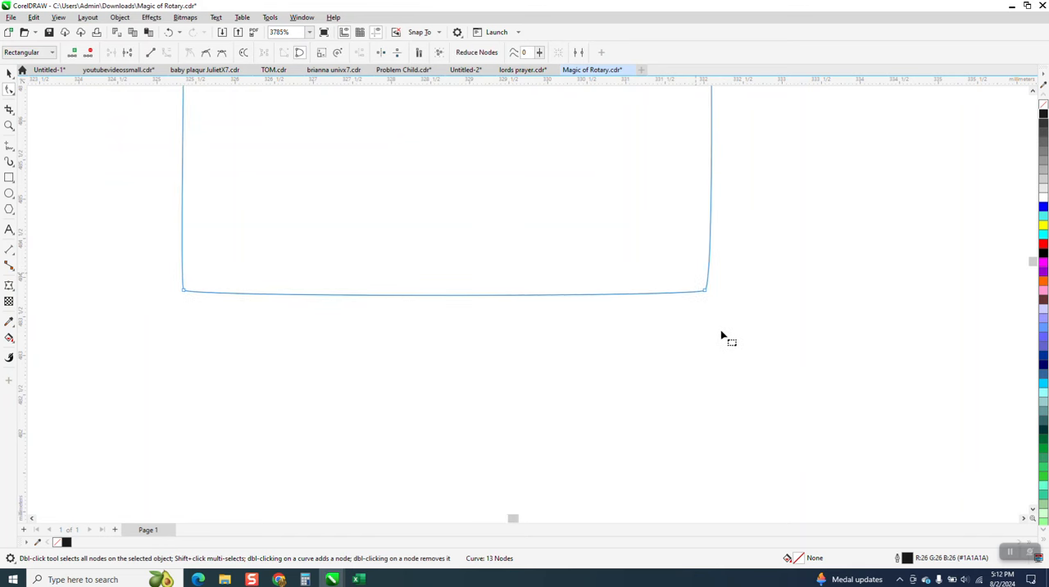
pyautogui.moveTo(558, 172); pyautogui.dragTo(726, 362)
pyautogui.press('Delete')
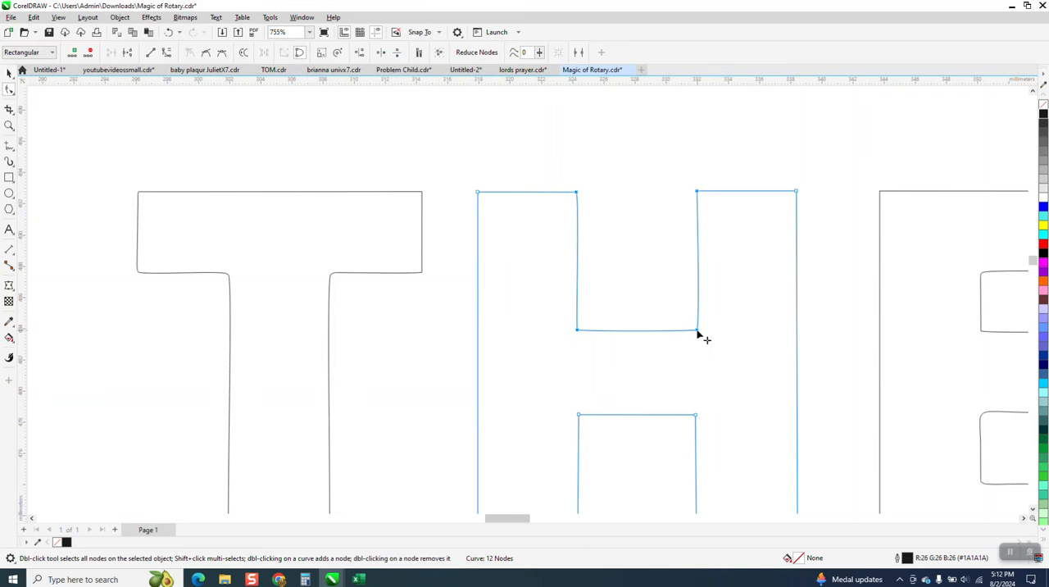
pyautogui.rightClick(698, 332)
pyautogui.click(724, 396)
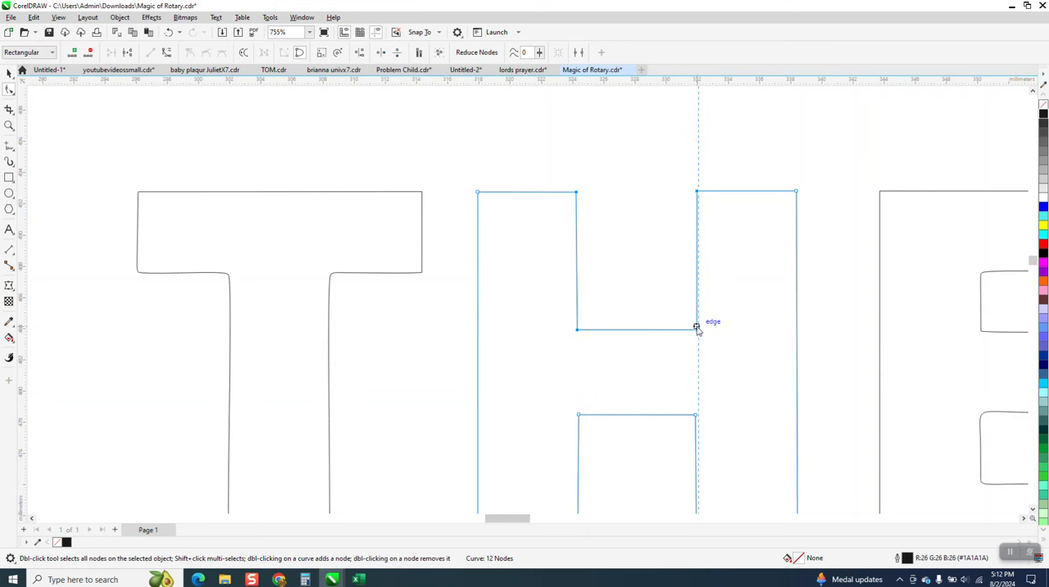
# Step: Move the inner of the two doubled outlines of the I in MAGIC down by 30 mm
pyautogui.click(462, 324)
pyautogui.scroll(-2, 450, 308)
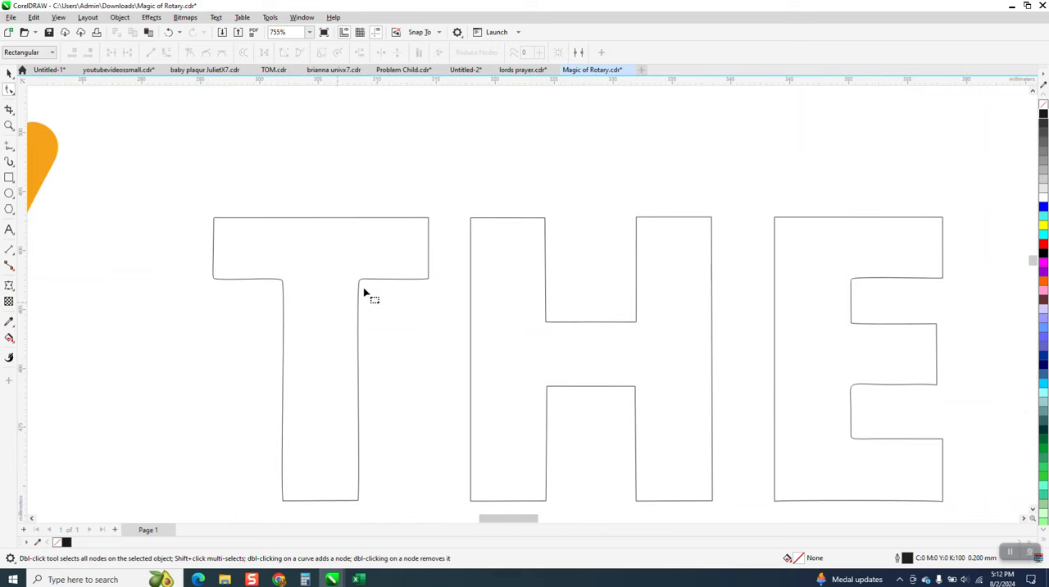
pyautogui.scroll(-5, 369, 287)
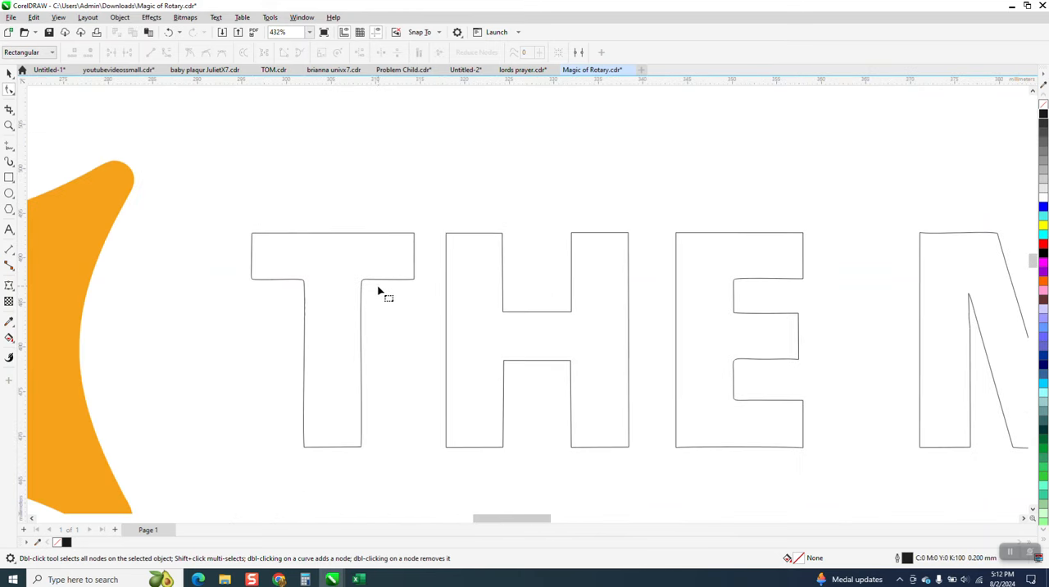
pyautogui.scroll(-3, 379, 295)
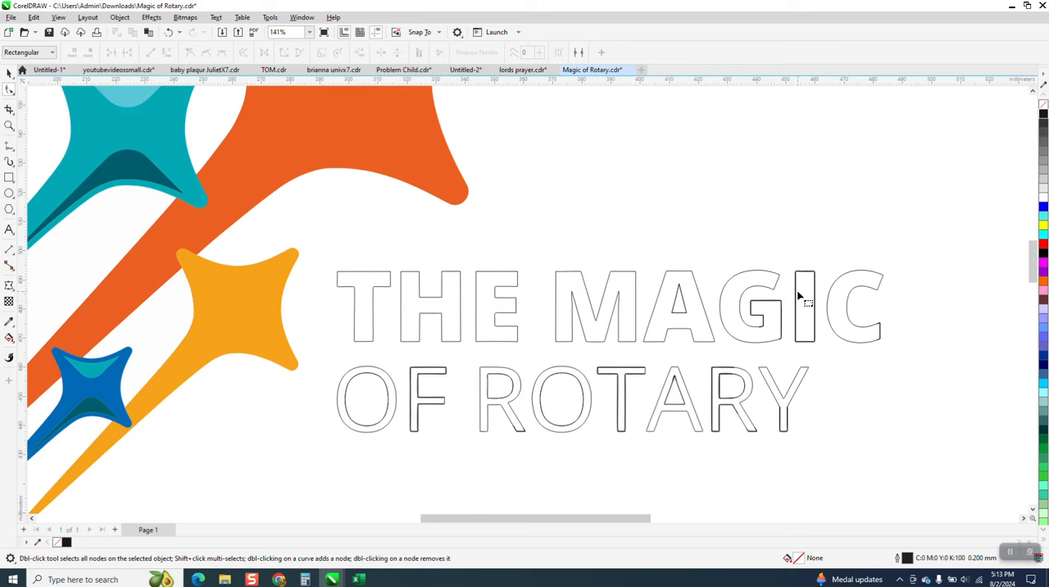
pyautogui.click(9, 125)
pyautogui.moveTo(792, 258); pyautogui.dragTo(886, 382)
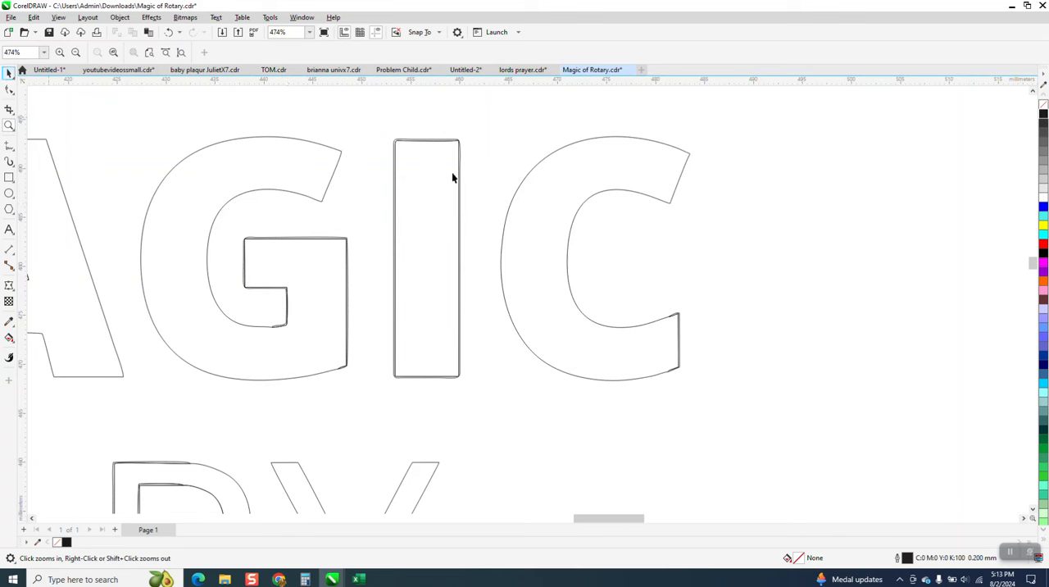
pyautogui.click(454, 172)
pyautogui.press('Down')
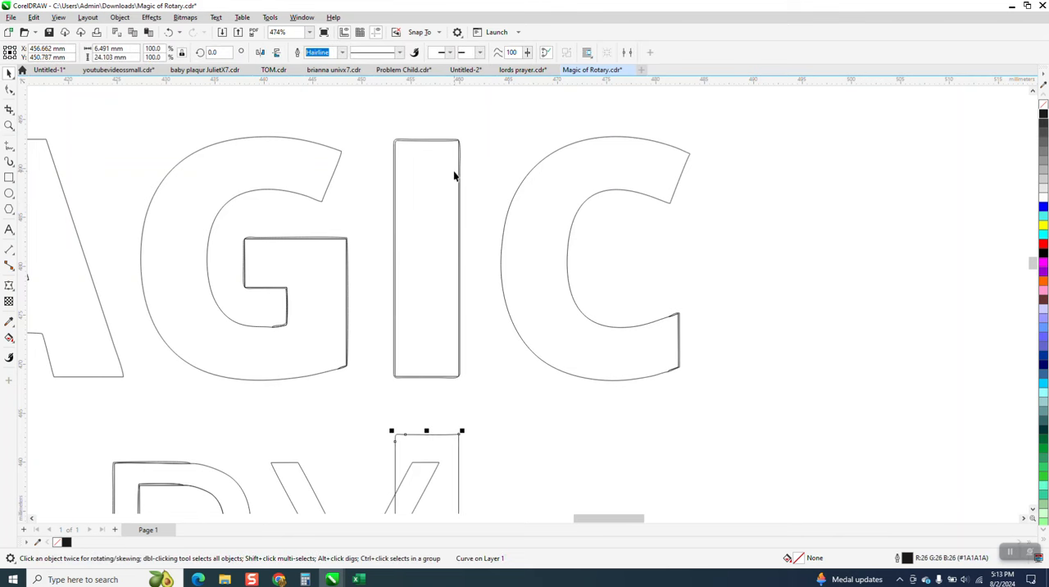
# Step: Delete the duplicate outline left at the I's place and move the displaced I outline back up by 30 mm
pyautogui.click(461, 175)
pyautogui.press('Delete')
pyautogui.click(458, 438)
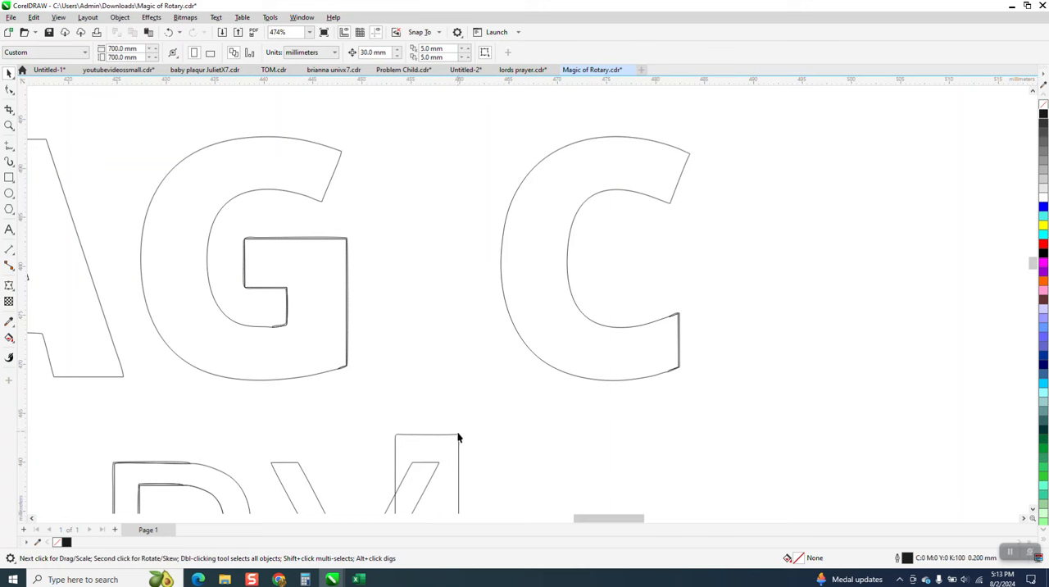
pyautogui.press('Up')
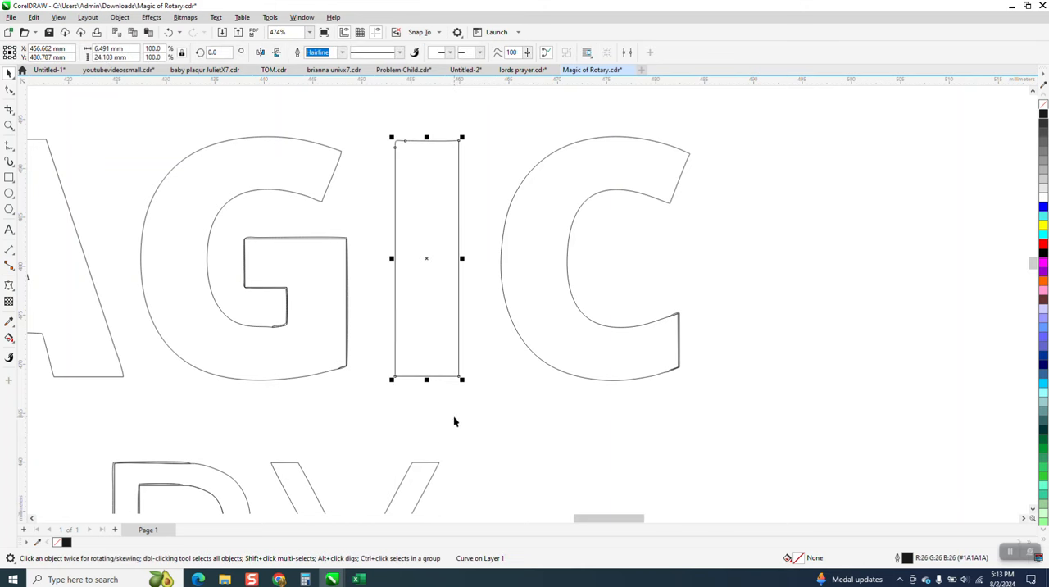
pyautogui.click(507, 358)
# Step: Delete the surplus node at the rounded top-left corner of the I, leaving a single corner node
pyautogui.click(9, 125)
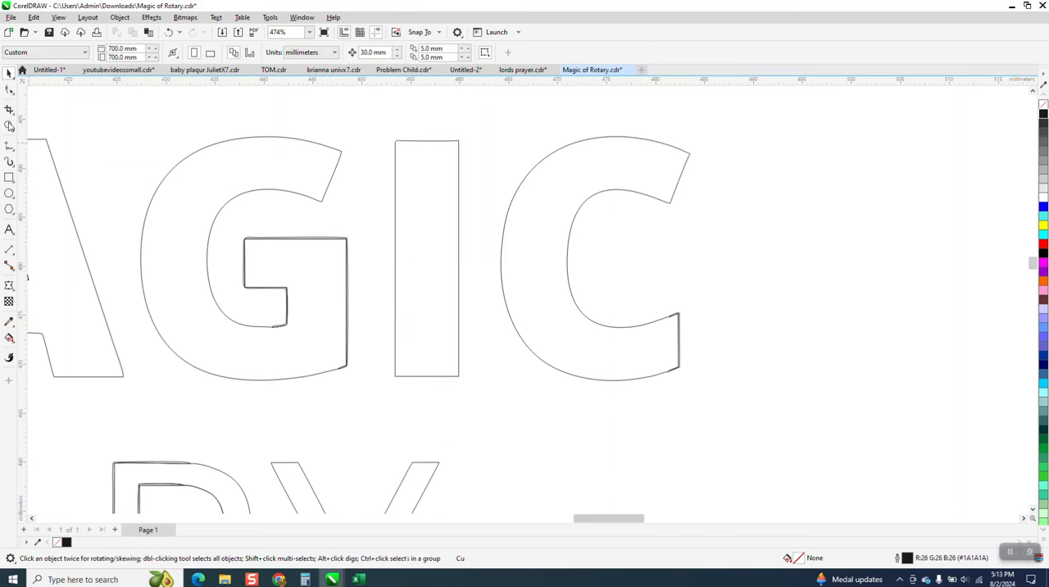
pyautogui.moveTo(375, 133); pyautogui.dragTo(534, 192)
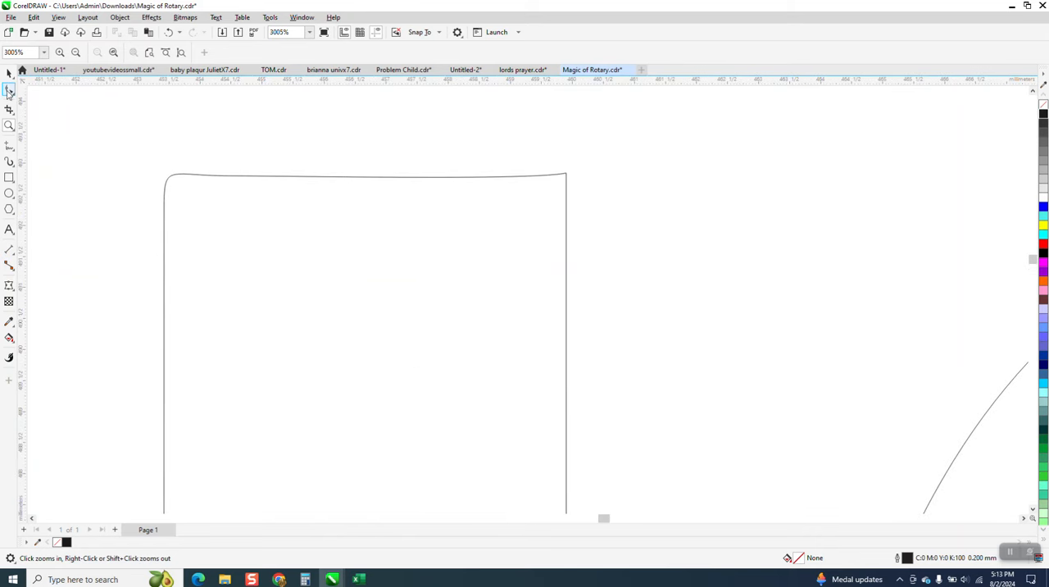
pyautogui.click(173, 184)
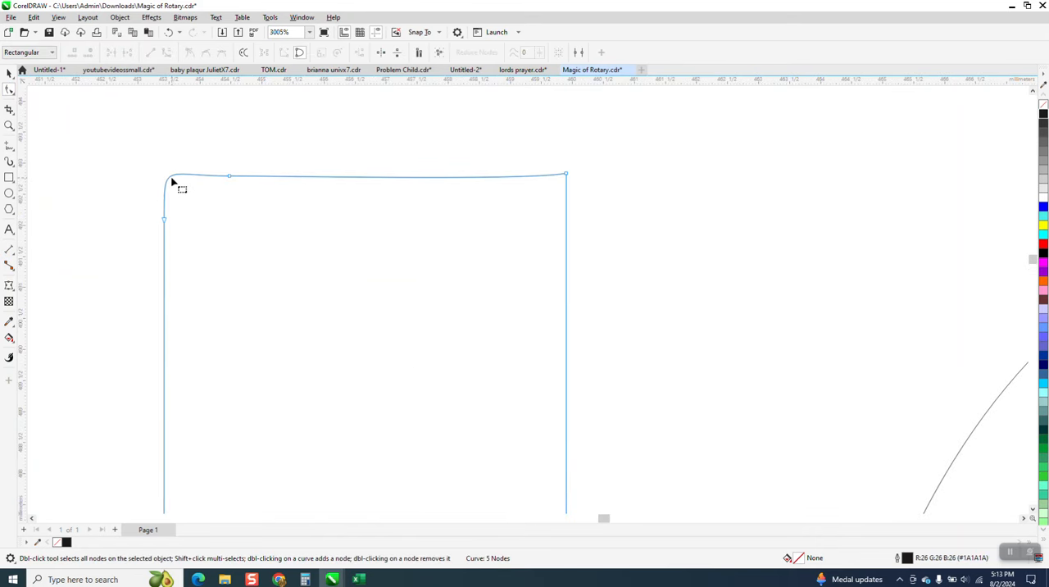
pyautogui.moveTo(199, 163); pyautogui.dragTo(143, 226)
pyautogui.press('Delete')
pyautogui.press('Delete')
pyautogui.scroll(-5, 205, 199)
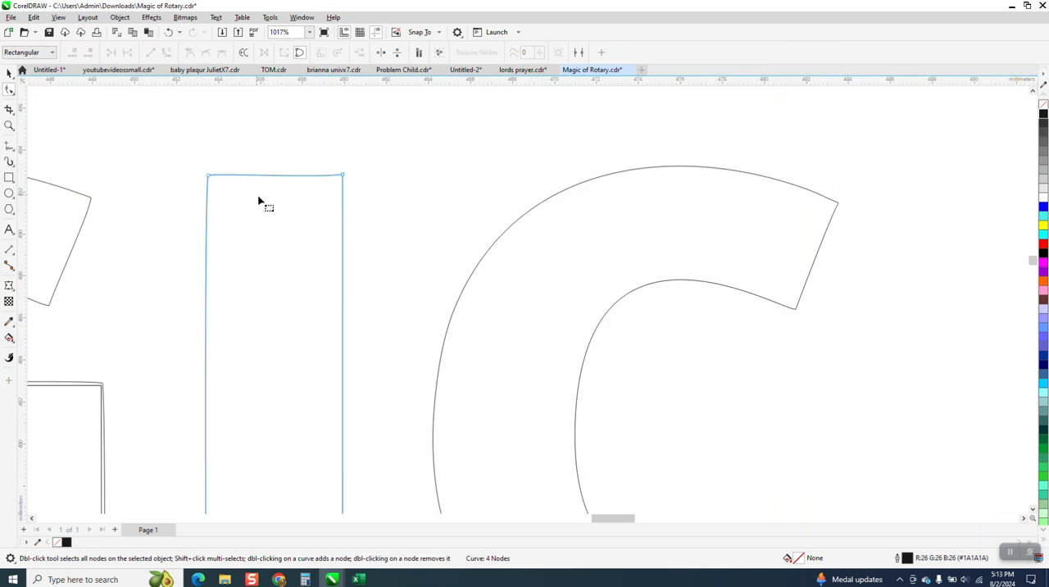
# Step: Select all nodes of the I and convert its edges to straight lines
pyautogui.scroll(-2, 258, 200)
pyautogui.moveTo(206, 155); pyautogui.dragTo(307, 444)
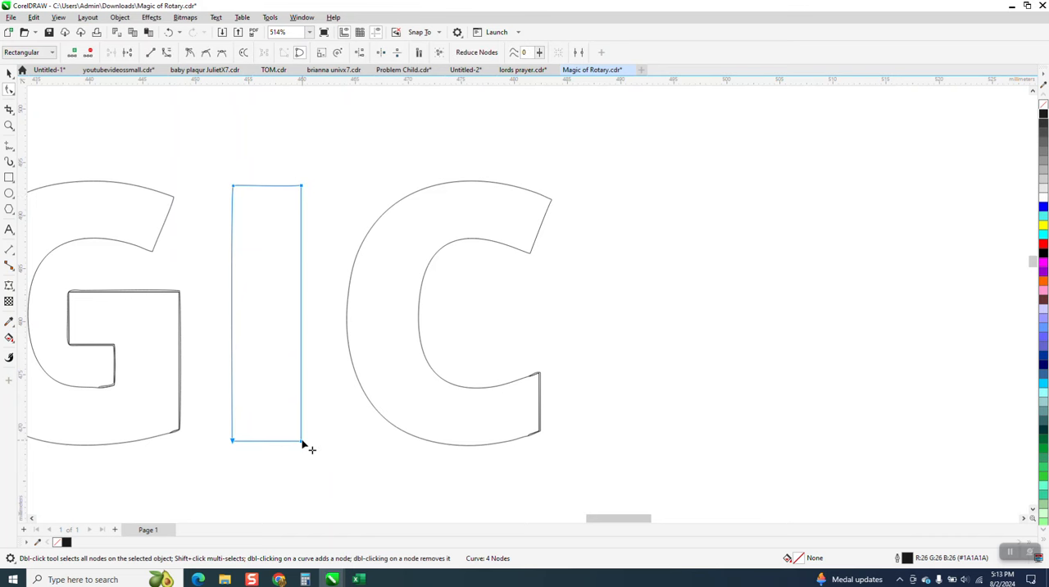
pyautogui.rightClick(303, 444)
pyautogui.click(328, 301)
pyautogui.scroll(-1, 328, 302)
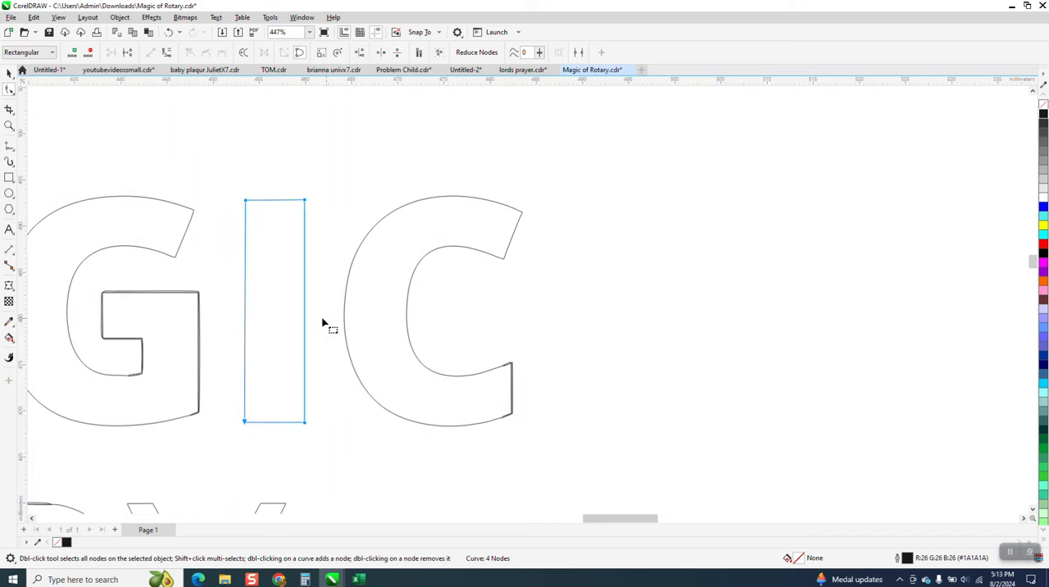
# Step: Place a vertical guideline through the I and a horizontal one along the top of the C, and hide the guidelines
pyautogui.moveTo(226, 296); pyautogui.dragTo(275, 305)
pyautogui.moveTo(441, 80); pyautogui.dragTo(450, 197)
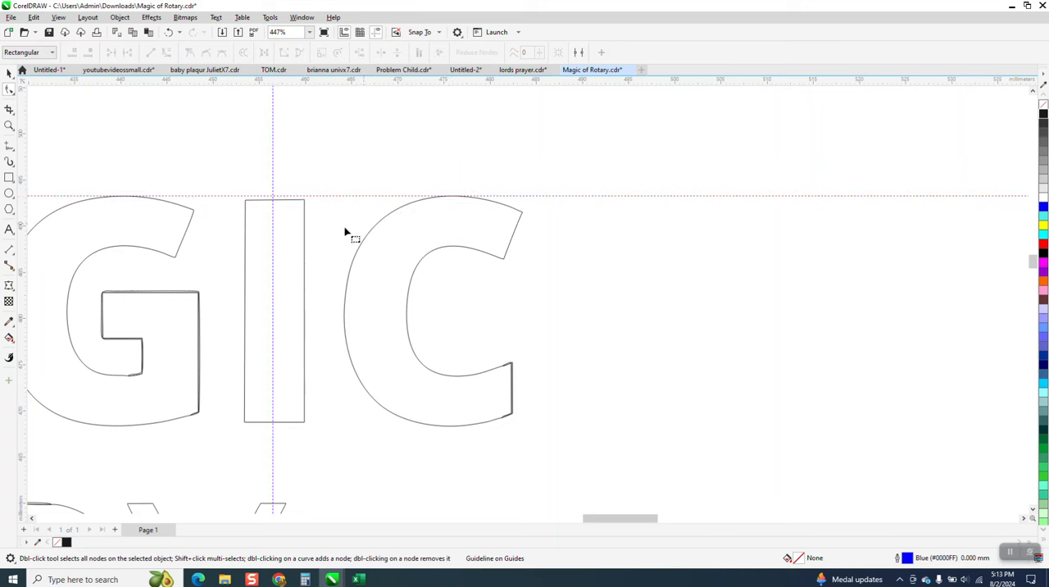
pyautogui.click(376, 32)
# Step: Move the original logo bitmap up beside the traced logo so that its blue lettering sits next to the traced outlines
pyautogui.scroll(-6, 492, 211)
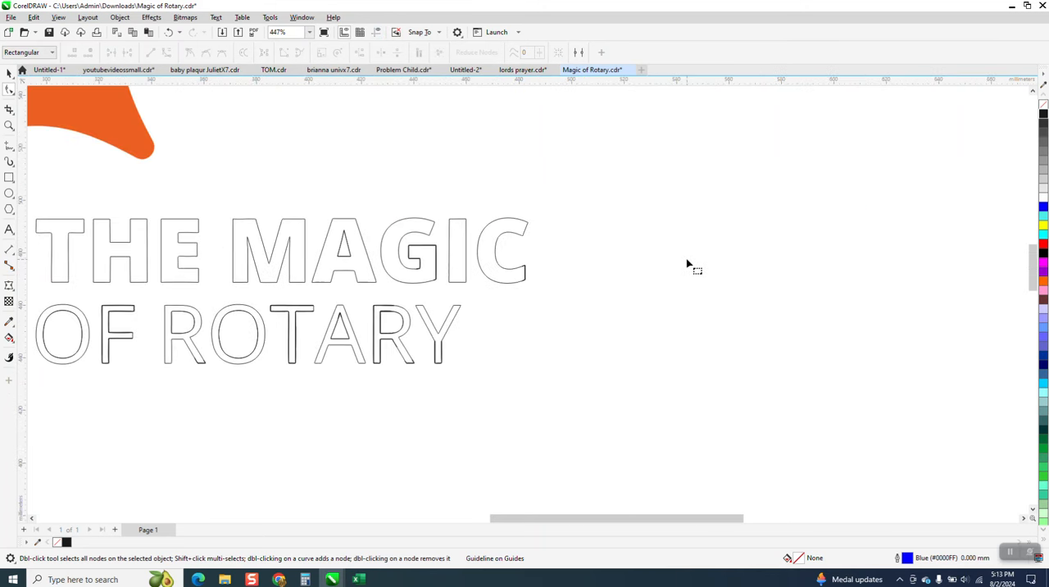
pyautogui.scroll(-6, 270, 304)
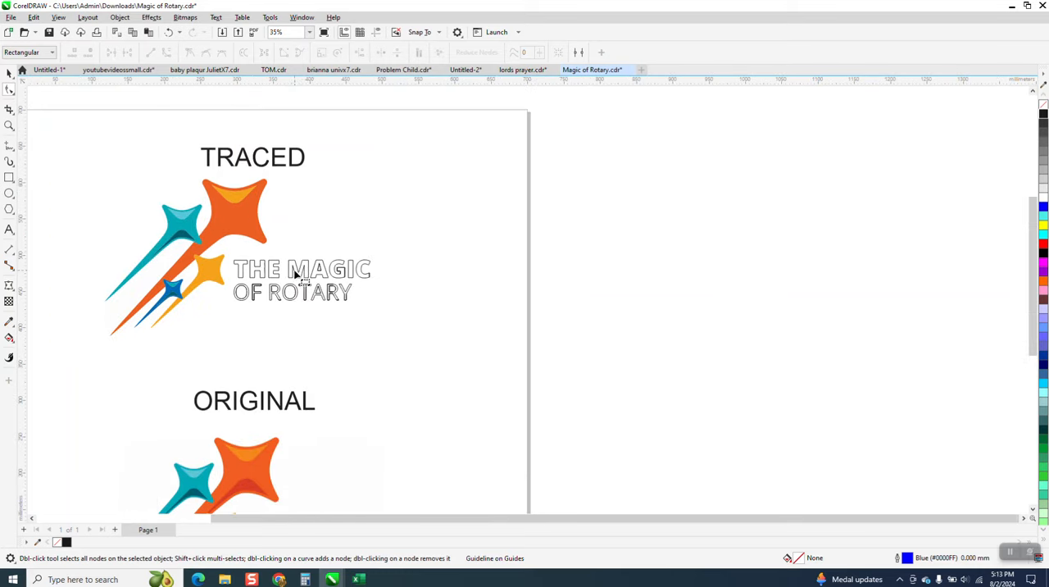
pyautogui.scroll(-4, 322, 312)
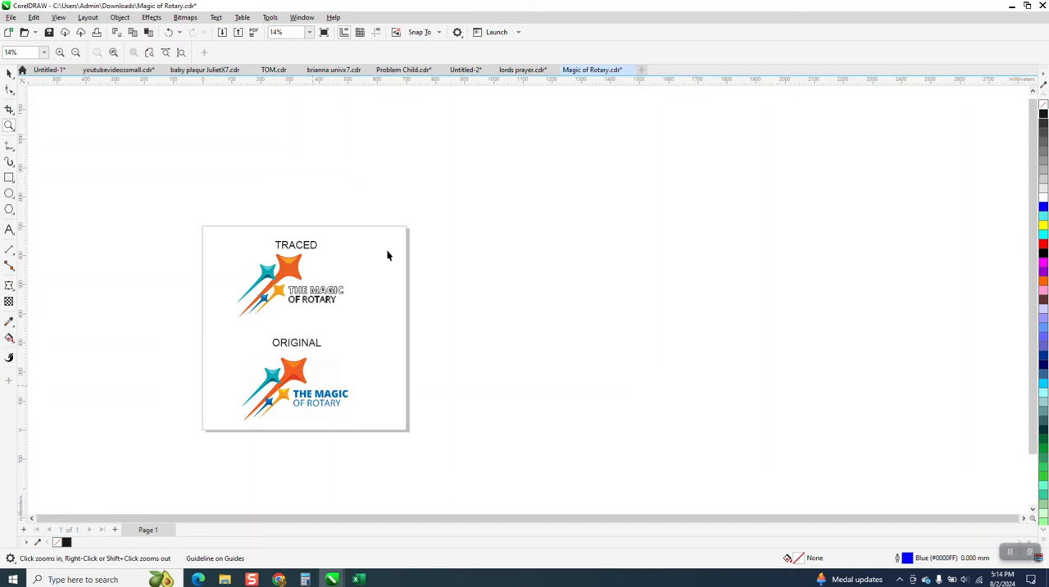
pyautogui.click(330, 398)
pyautogui.moveTo(331, 398)
pyautogui.mouseDown()
pyautogui.moveTo(396, 356)
pyautogui.moveTo(399, 284)
pyautogui.moveTo(388, 269)
pyautogui.mouseUp()
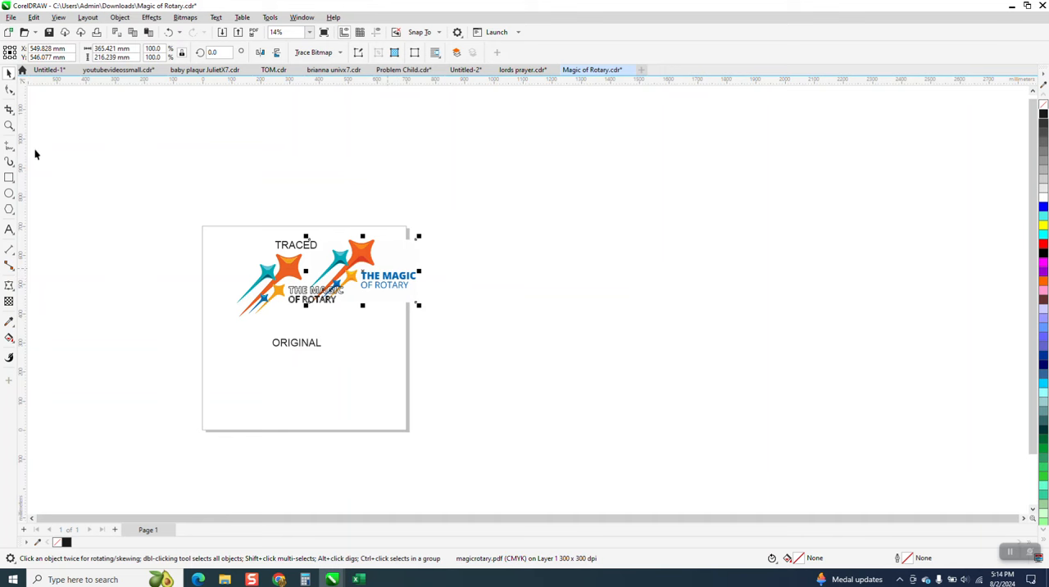
# Step: Try to fill the traced T and H using Smart Fill with a sampled colour, and undo the fills
pyautogui.moveTo(279, 250); pyautogui.dragTo(434, 336)
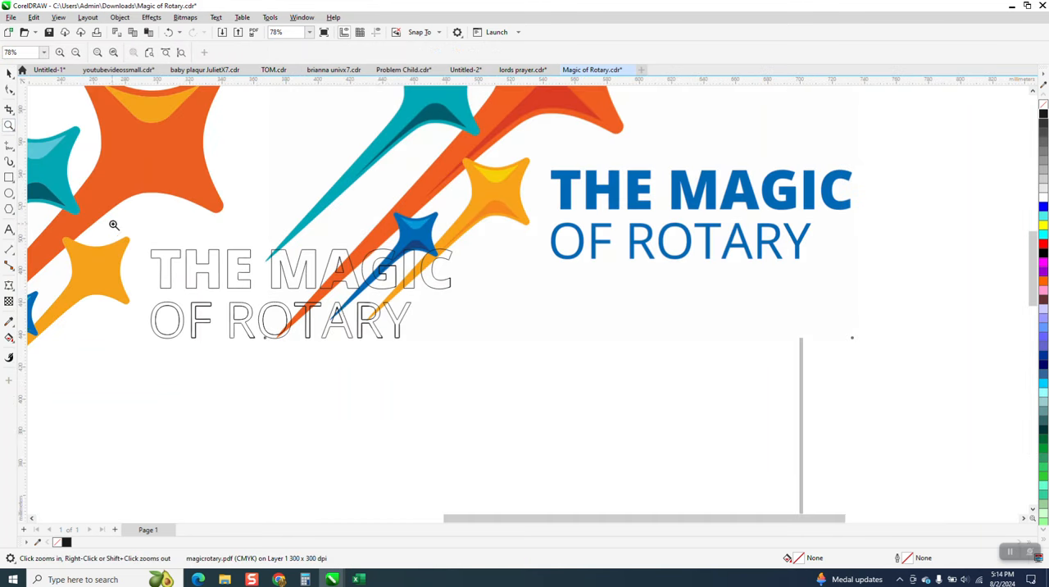
pyautogui.click(12, 341)
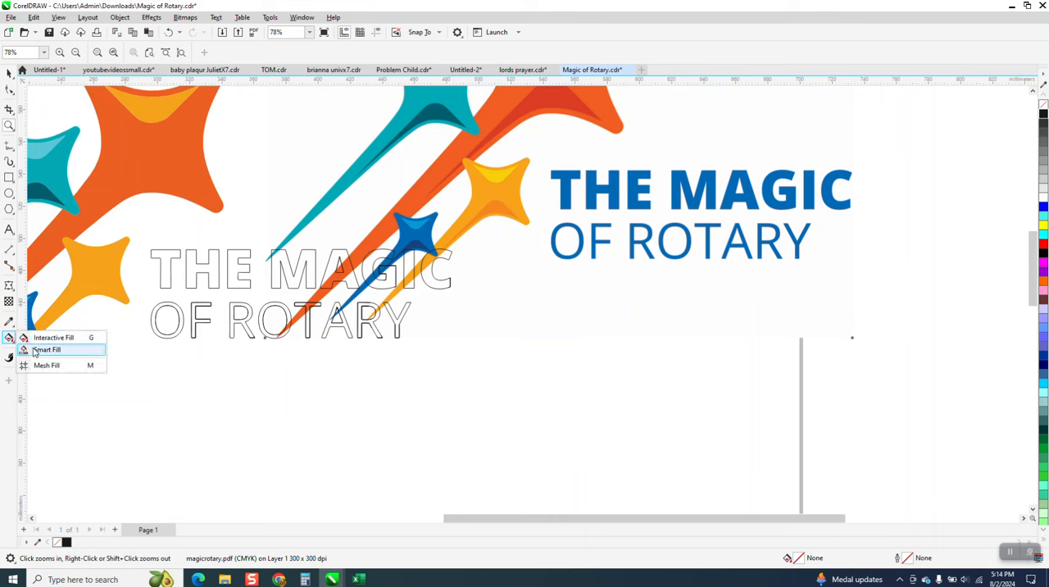
pyautogui.click(41, 349)
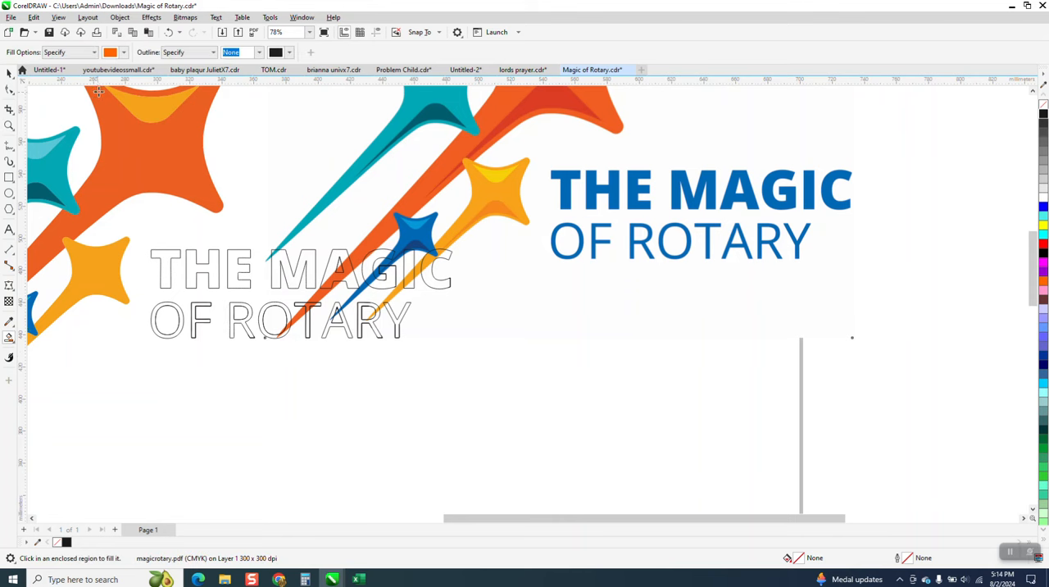
pyautogui.click(123, 51)
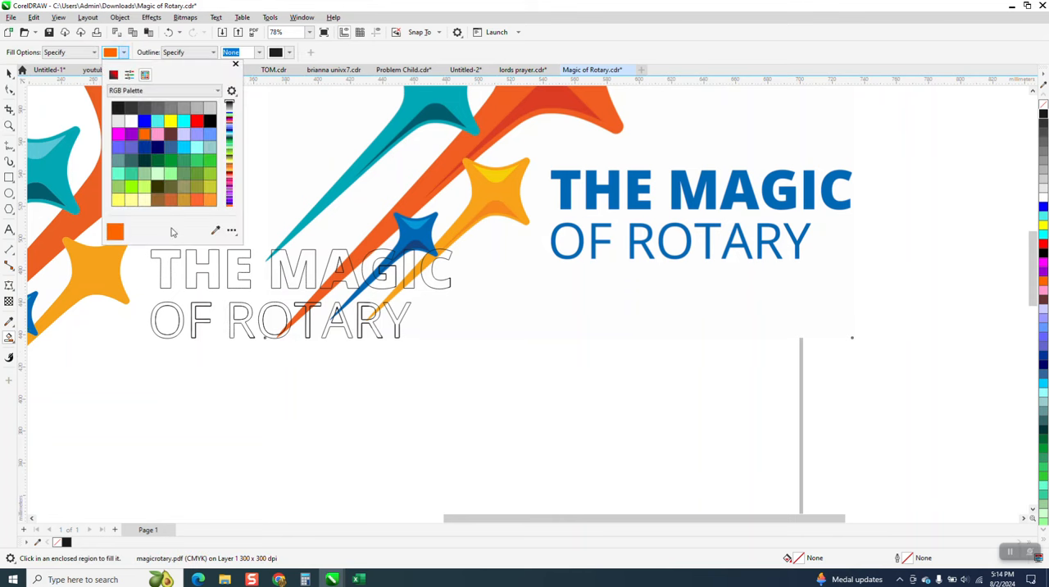
pyautogui.click(214, 231)
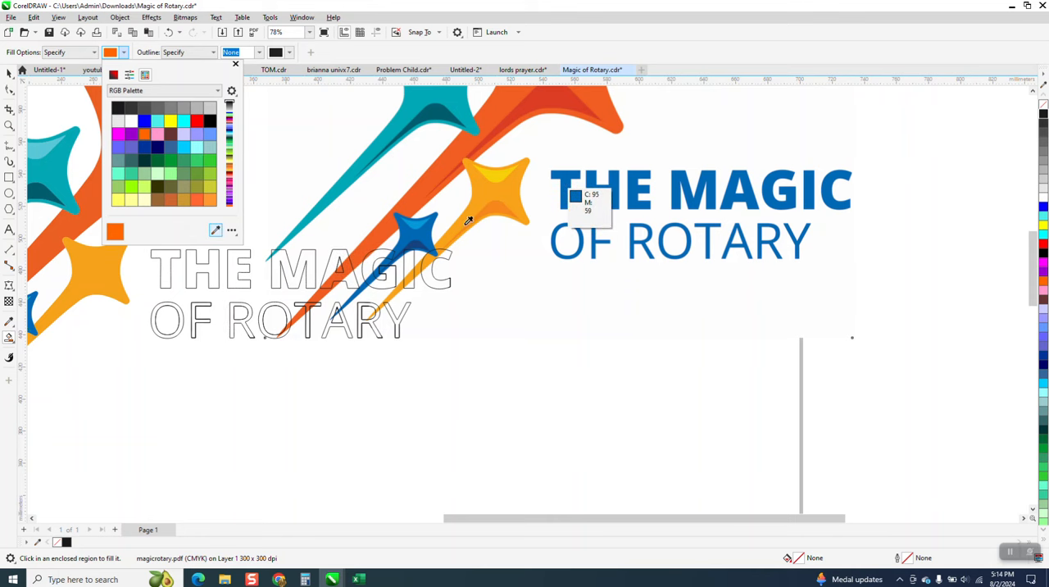
pyautogui.press('Escape')
pyautogui.click(166, 259)
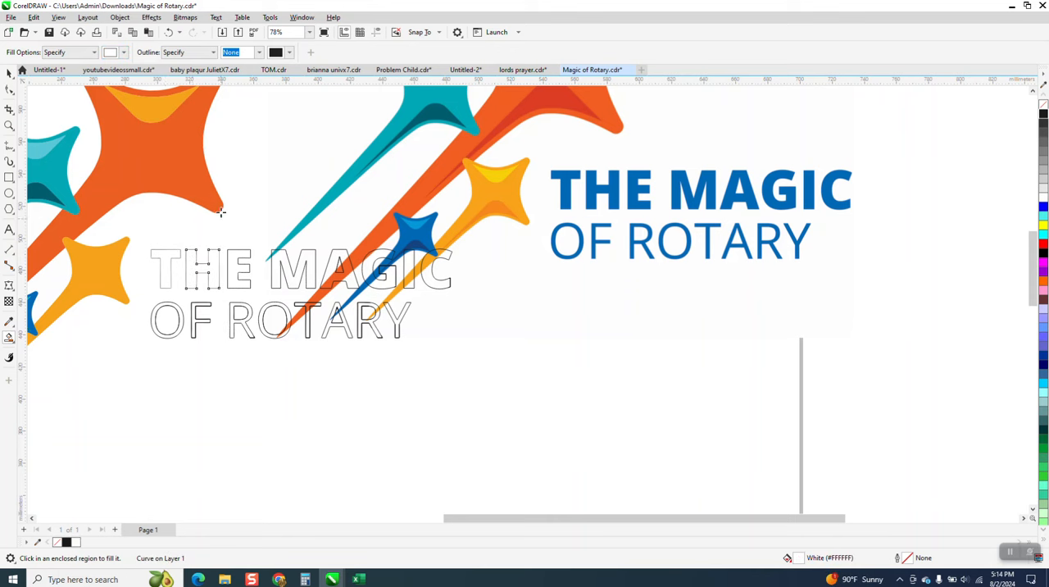
pyautogui.click(169, 32)
pyautogui.click(170, 33)
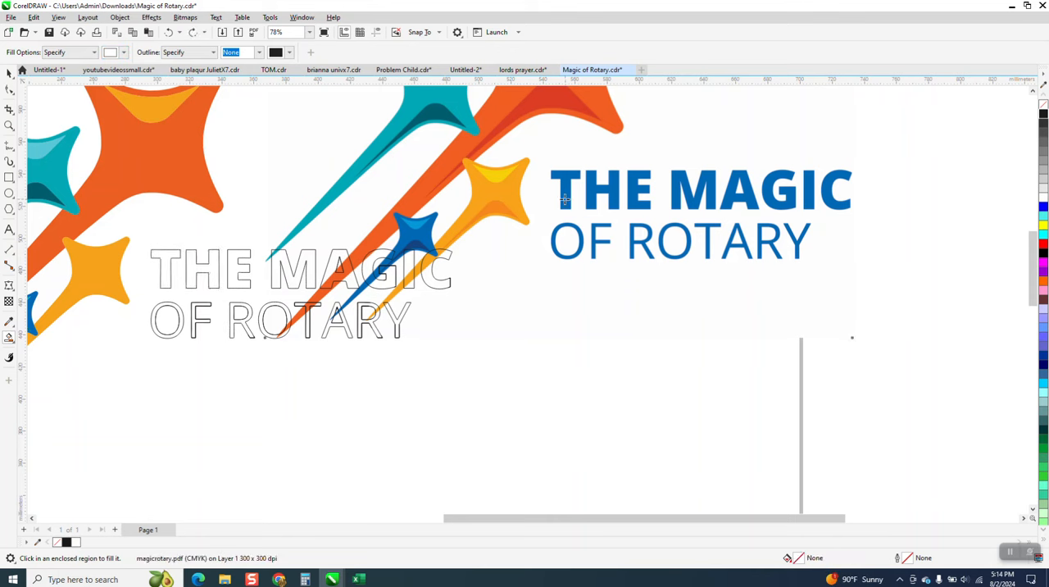
# Step: Sample the original lettering's blue for Smart Fill and fill the traced letters T, H and E of THE without an outline
pyautogui.click(14, 343)
pyautogui.click(58, 351)
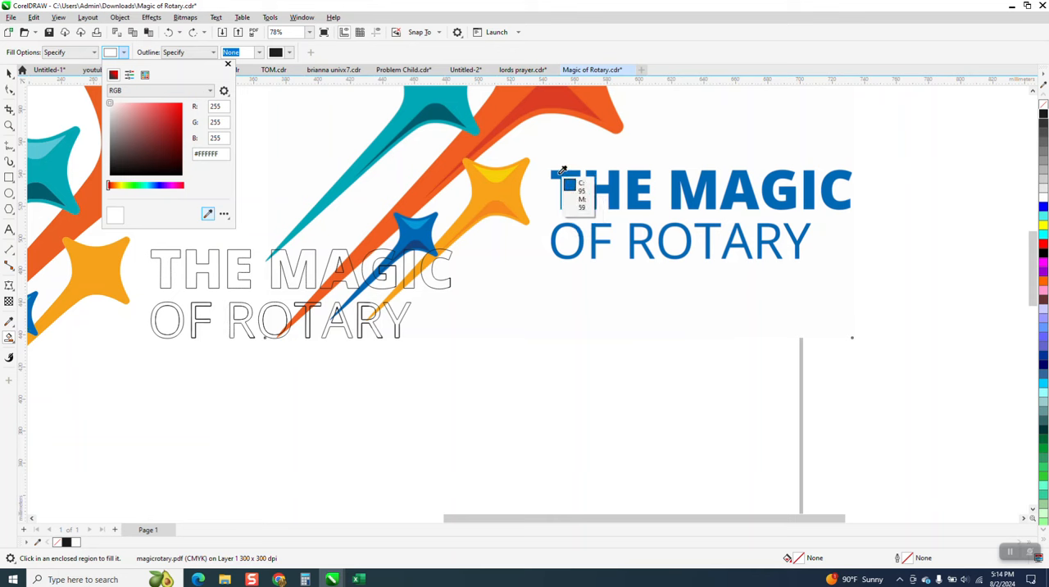
pyautogui.click(562, 170)
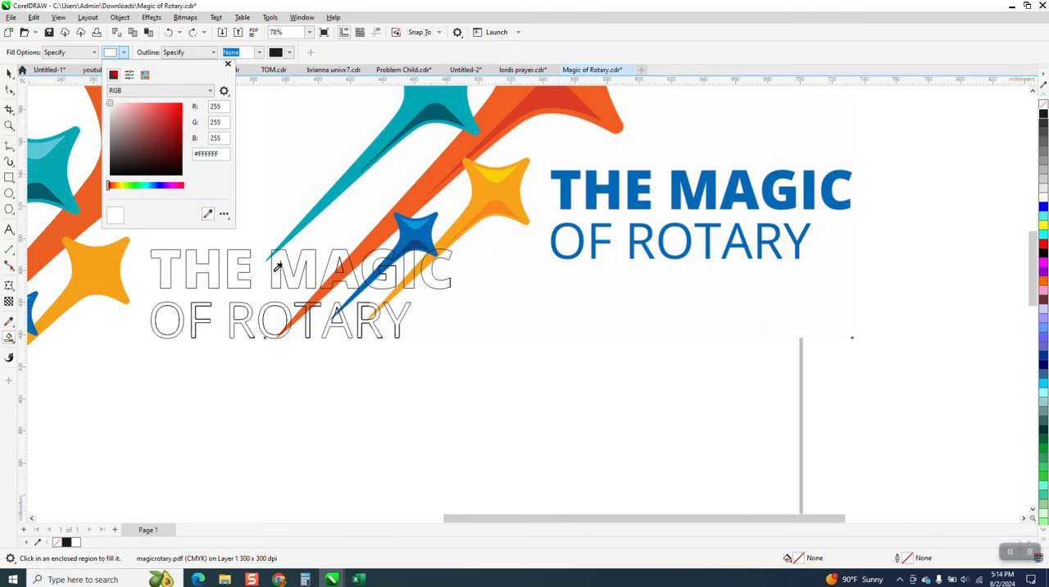
pyautogui.click(166, 279)
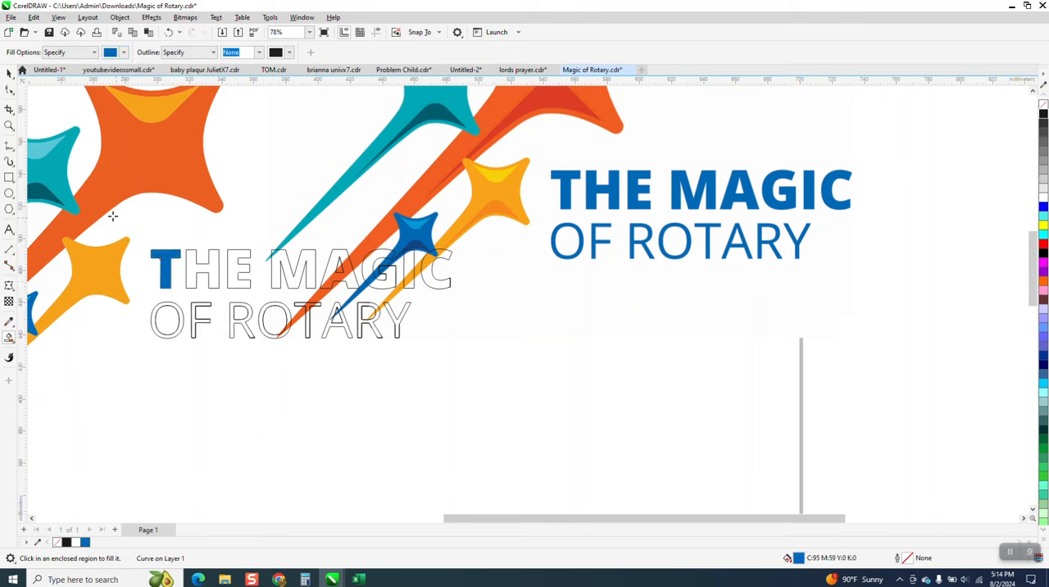
pyautogui.click(192, 269)
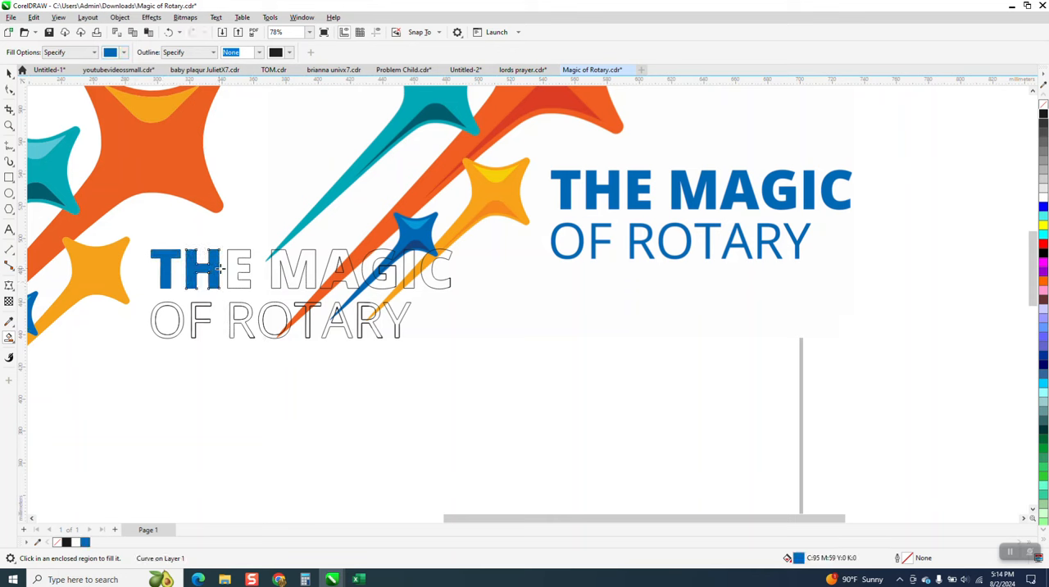
pyautogui.click(233, 268)
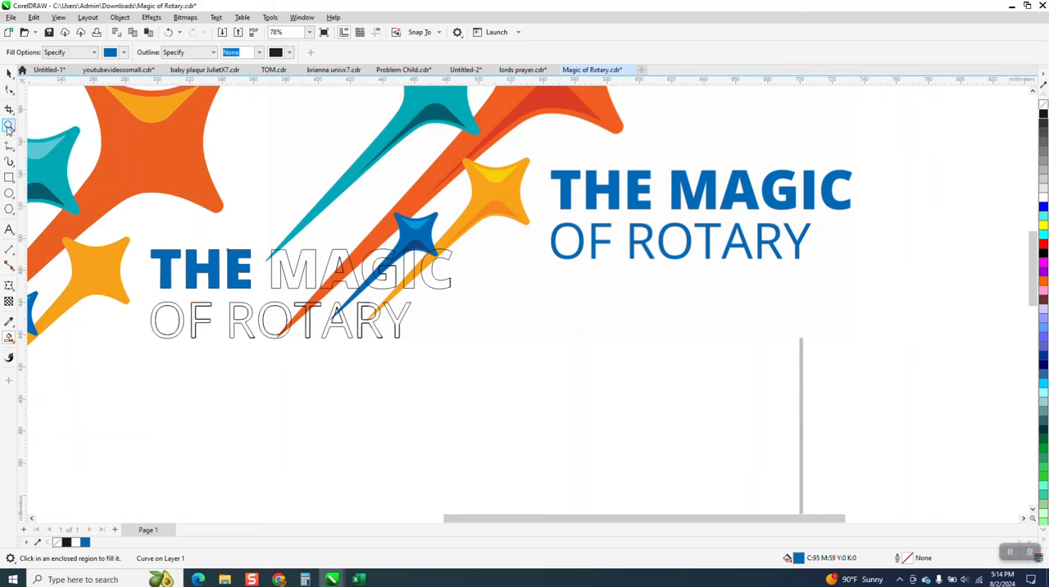
# Step: Select the filled letters T, H and E together with their traced outlines and examine their edges
pyautogui.moveTo(126, 242); pyautogui.dragTo(369, 317)
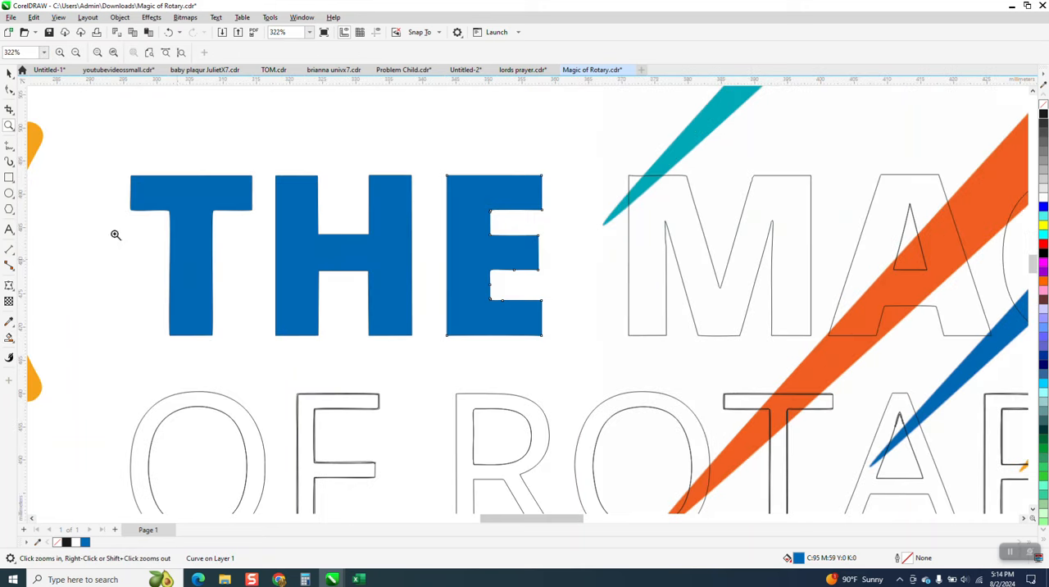
pyautogui.click(8, 74)
pyautogui.moveTo(113, 134); pyautogui.dragTo(563, 359)
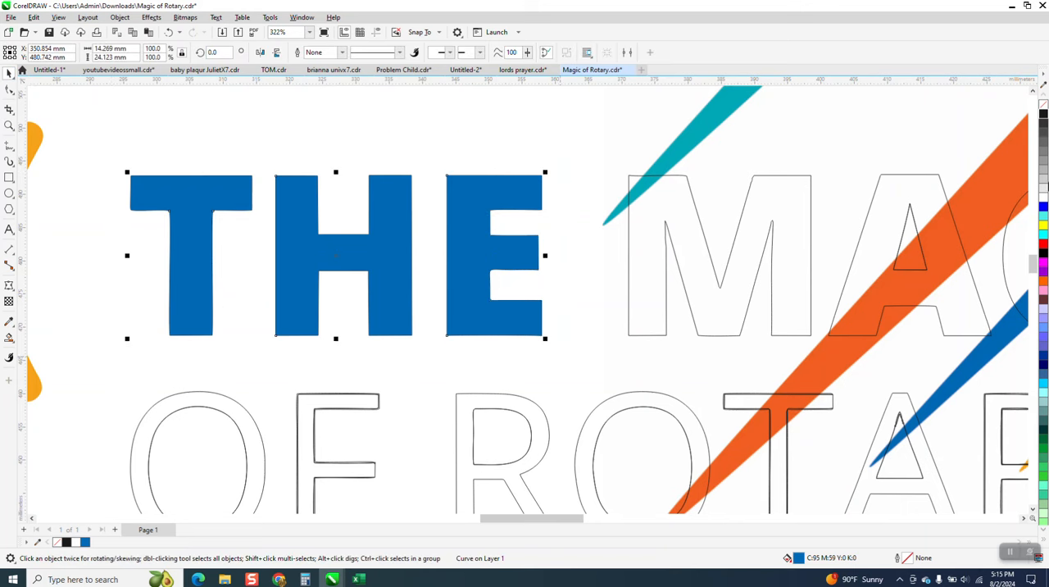
pyautogui.rightClick(1046, 113)
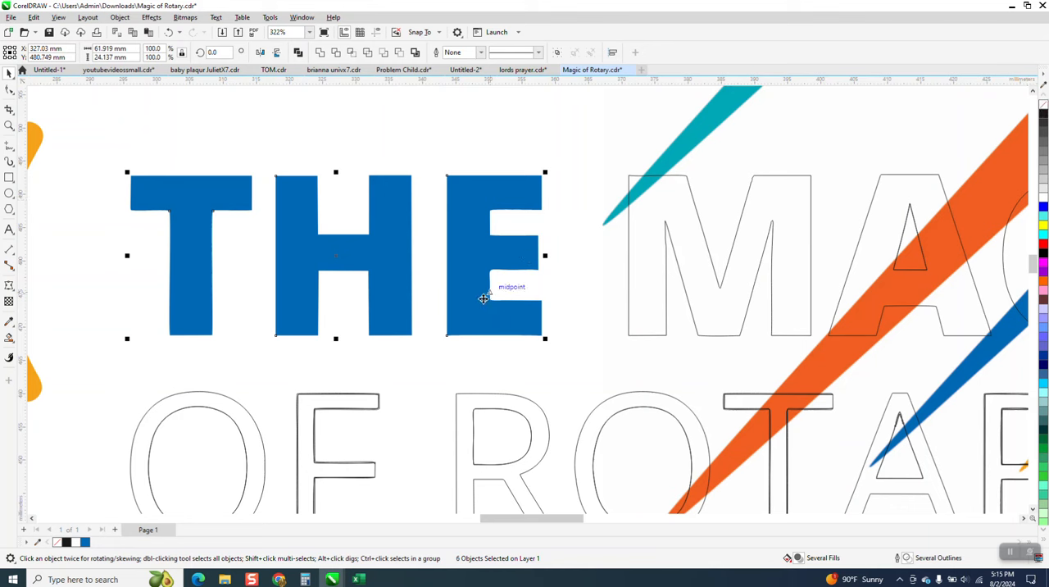
pyautogui.scroll(-2, 430, 267)
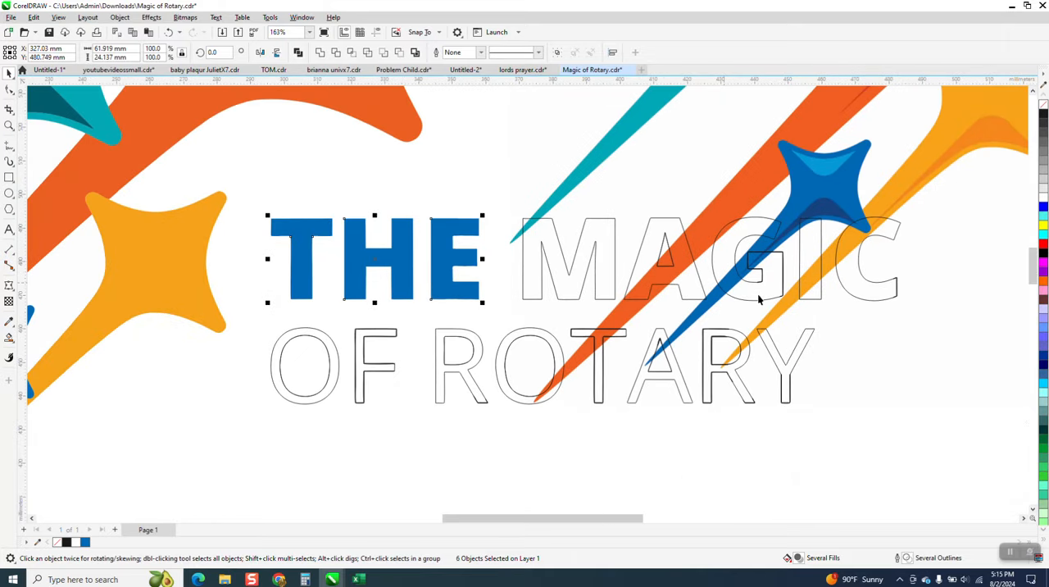
# Step: Move the original logo bitmap down so that it is clear of the traced lettering
pyautogui.click(818, 206)
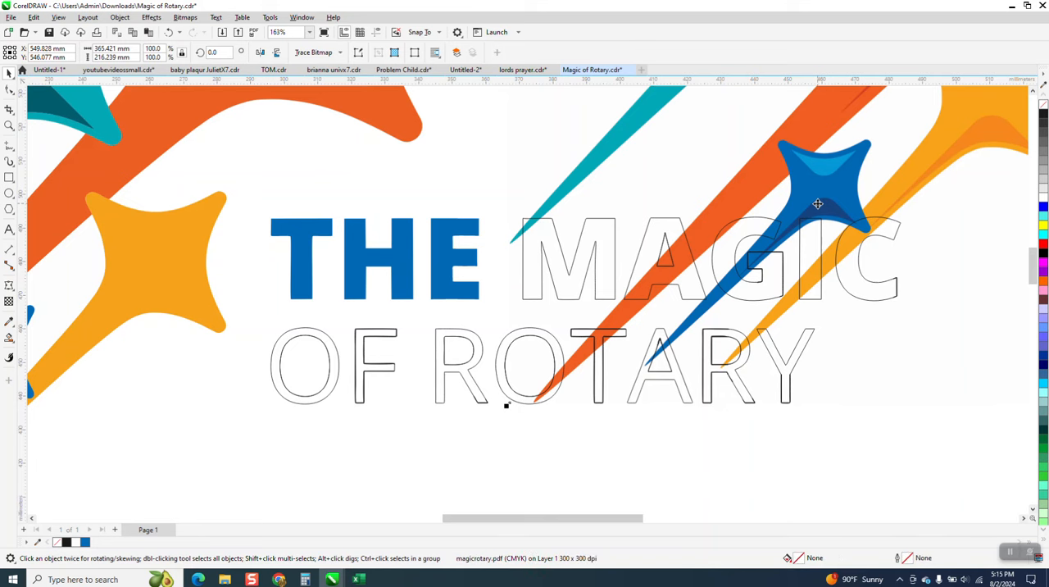
pyautogui.press('Down')
pyautogui.press('Down')
pyautogui.press('Down')
pyautogui.press('Down')
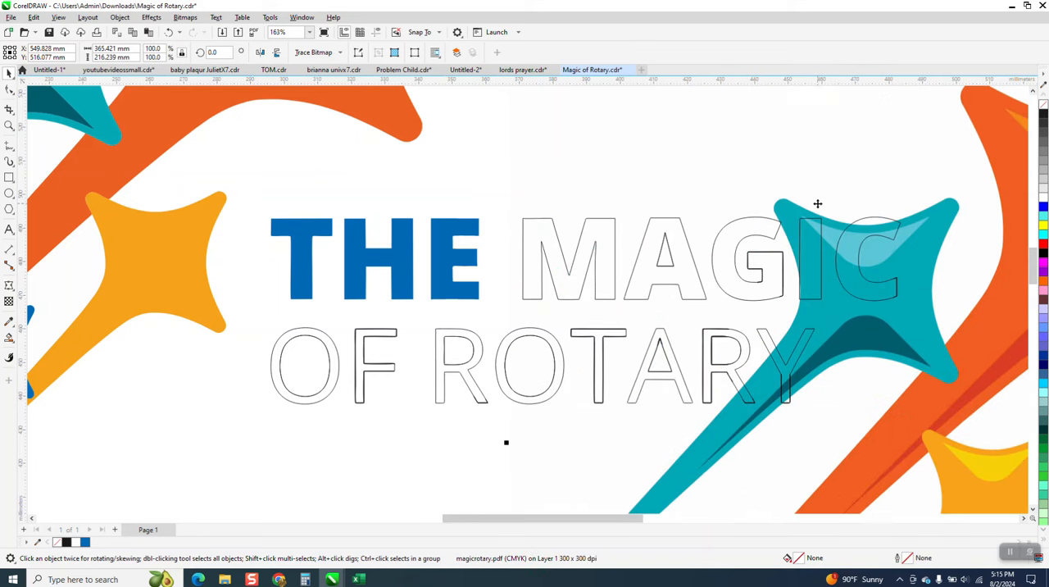
# Step: Shift the C of MAGIC 30 mm aside and delete the duplicate fragment left at its lower end
pyautogui.click(9, 125)
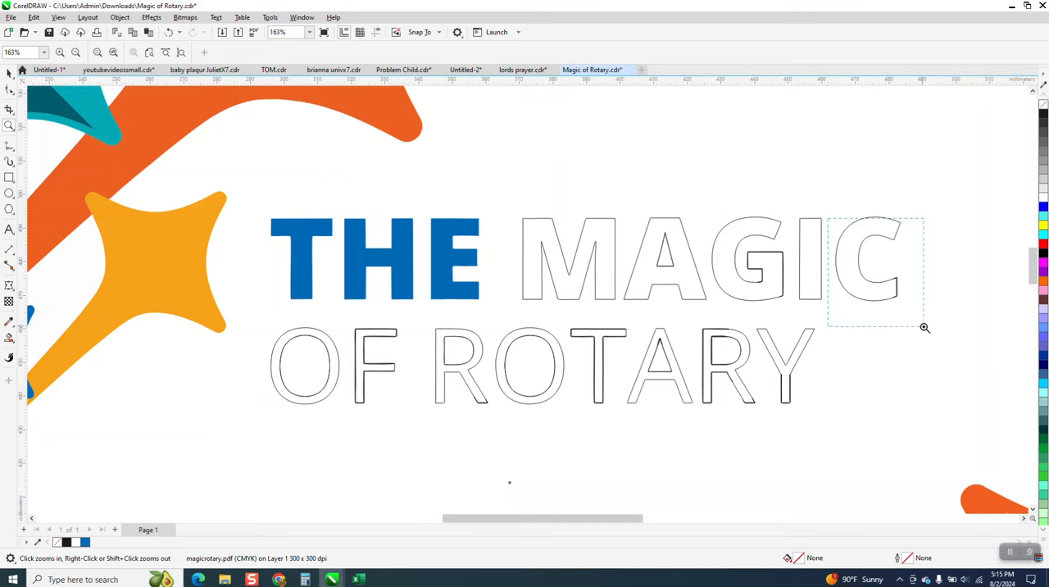
pyautogui.moveTo(829, 218); pyautogui.dragTo(925, 328)
pyautogui.click(9, 73)
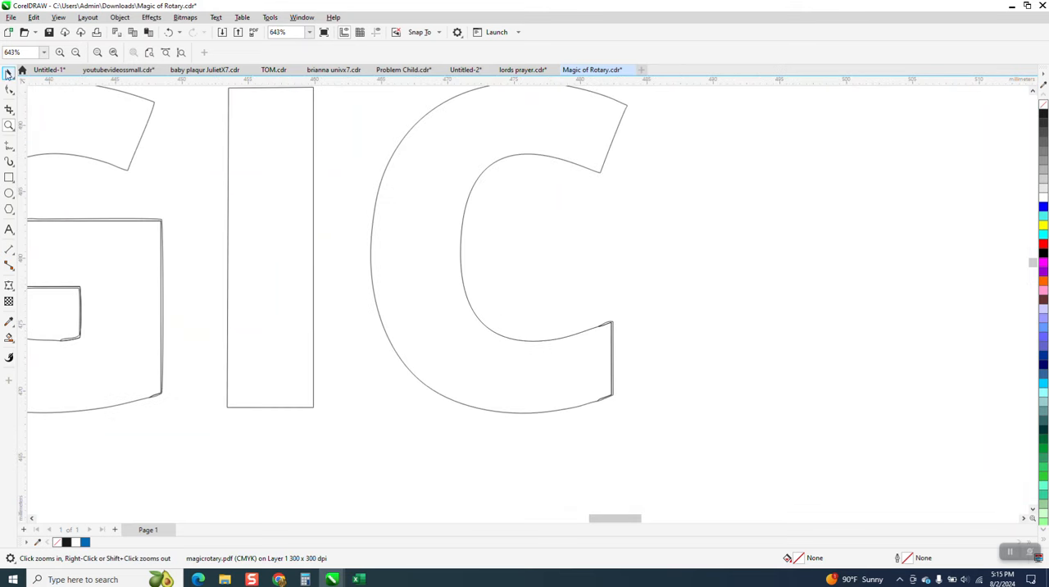
pyautogui.click(511, 156)
pyautogui.press('Right')
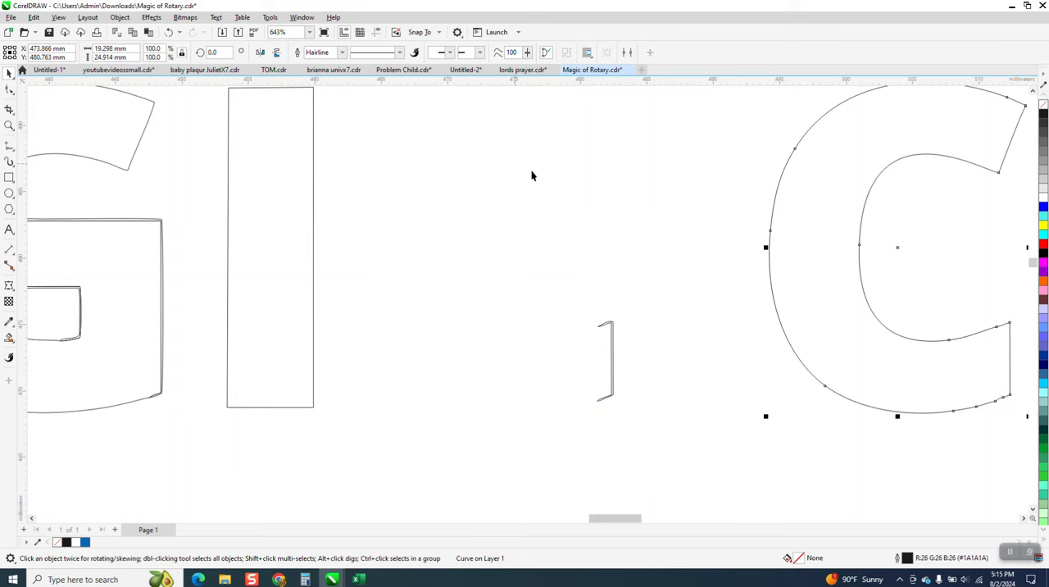
pyautogui.moveTo(511, 426); pyautogui.dragTo(505, 420)
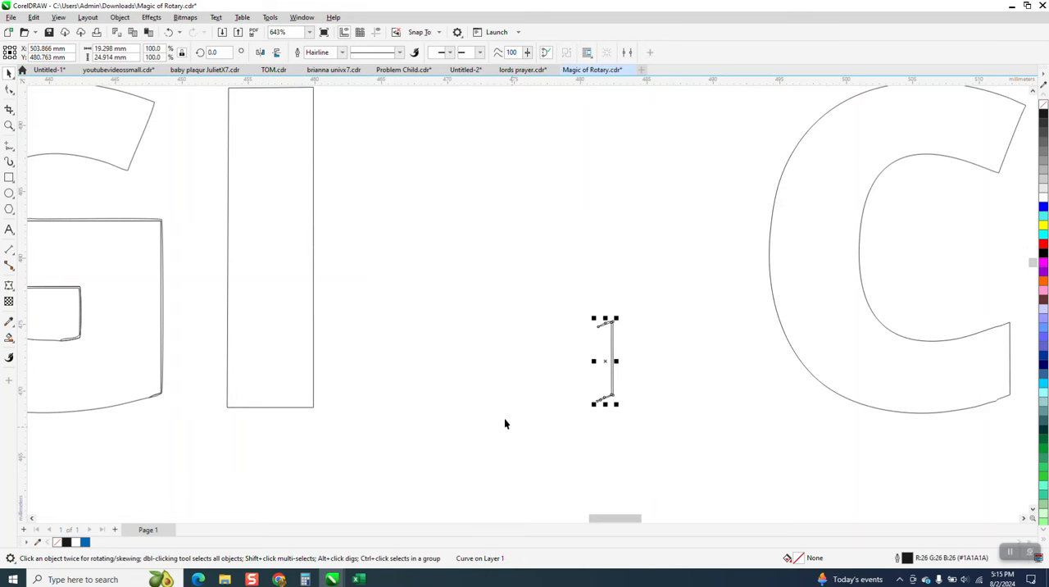
pyautogui.press('Delete')
# Step: Move the C outline 30 mm back to its place beside the I of MAGIC
pyautogui.click(816, 330)
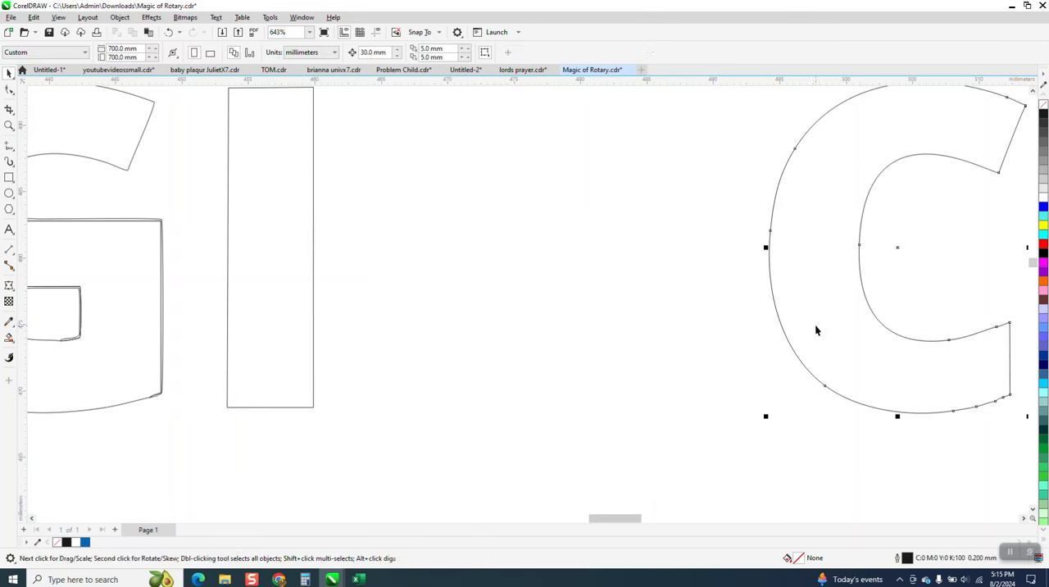
pyautogui.press('Down')
pyautogui.press('Up')
pyautogui.press('Left')
# Step: Delete the duplicate fragment along the crossbar and inner edges of the G of MAGIC
pyautogui.scroll(-1, 637, 327)
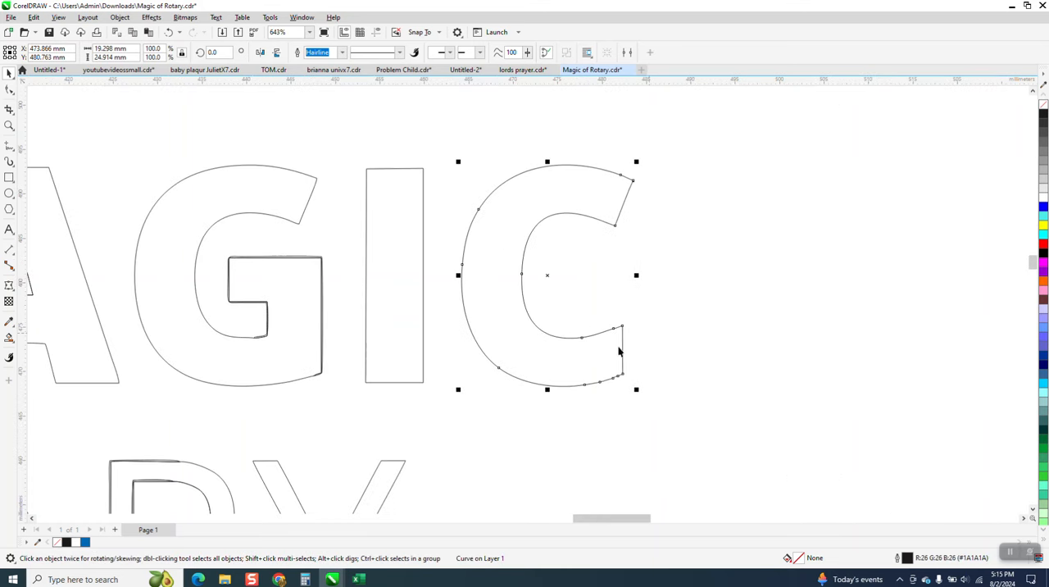
pyautogui.click(321, 259)
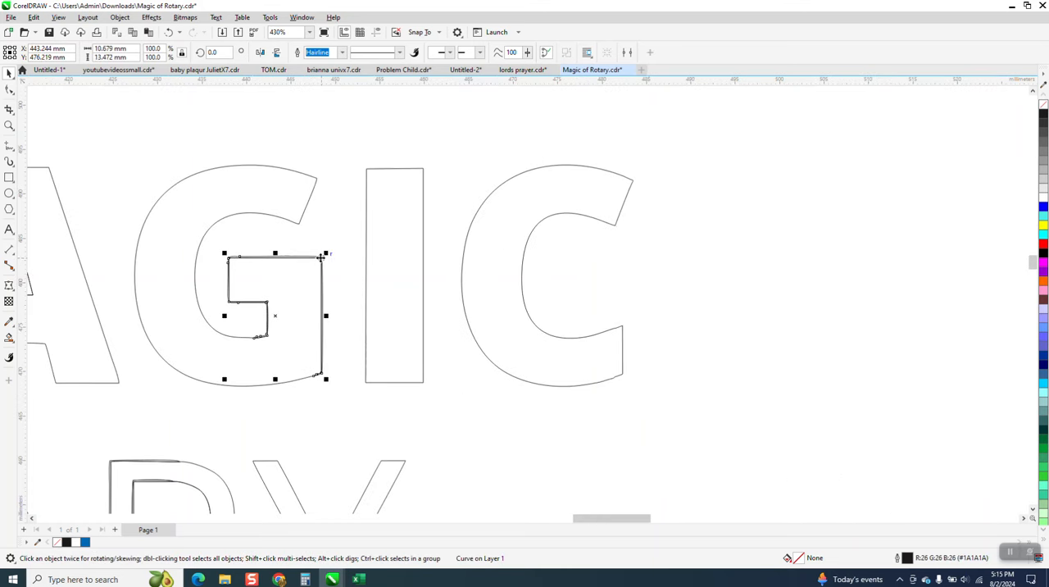
pyautogui.press('Escape')
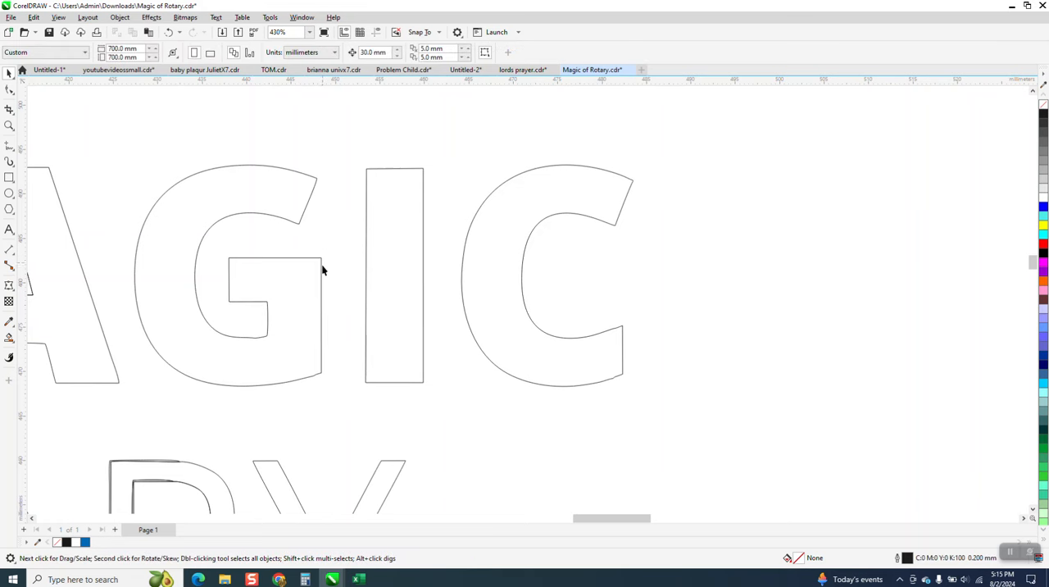
# Step: Delete the duplicate fragment around the stem of the Y of ROTARY
pyautogui.scroll(-1, 328, 274)
pyautogui.scroll(-2, 328, 278)
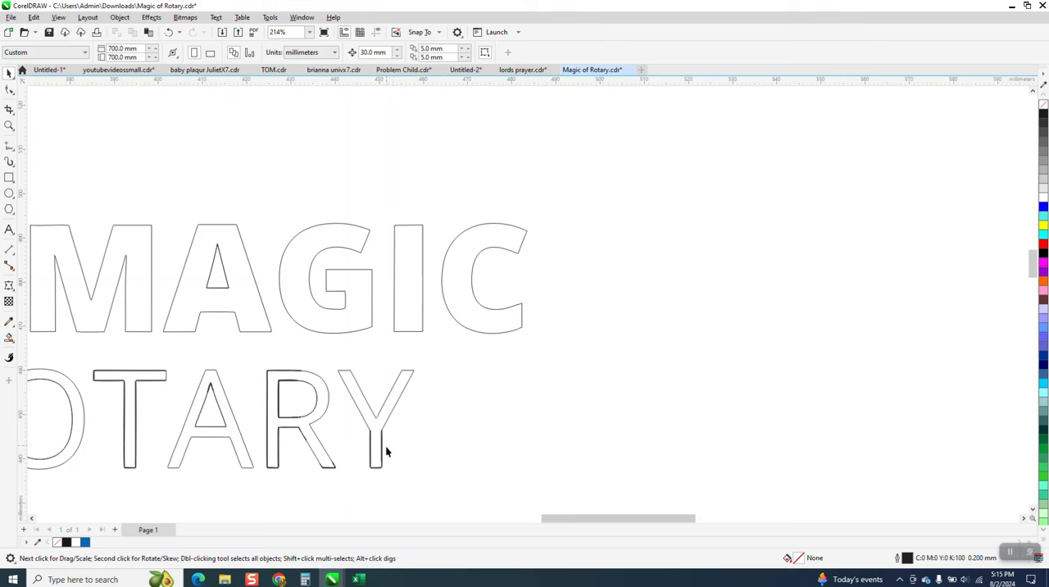
pyautogui.click(380, 471)
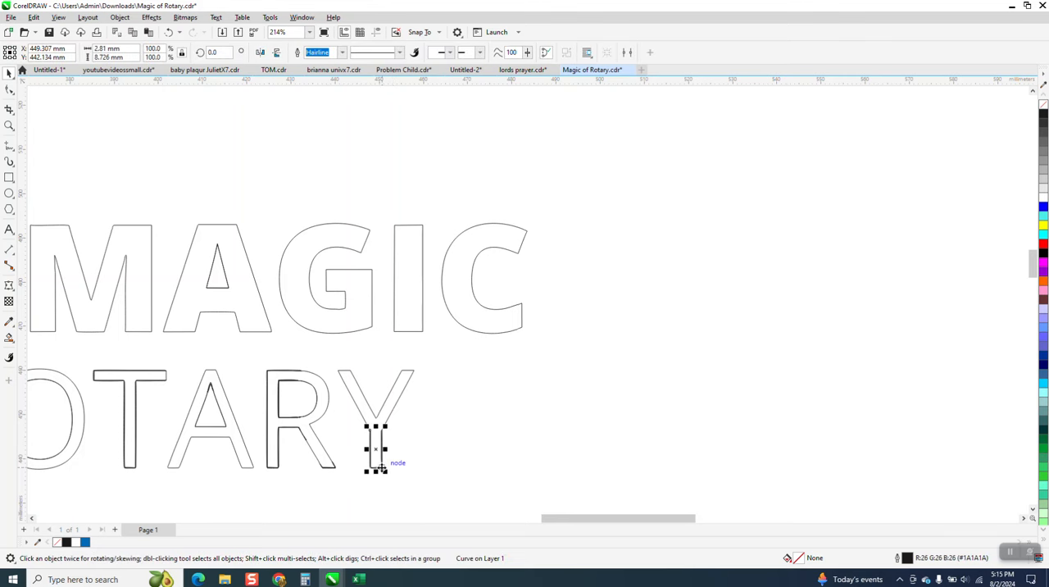
pyautogui.click(361, 451)
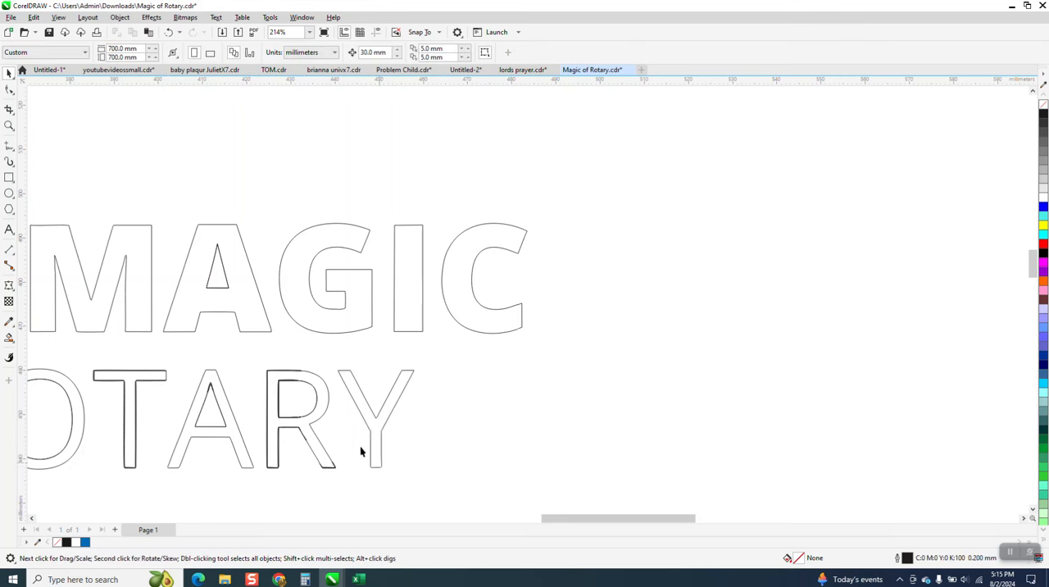
# Step: Delete the duplicate fragments on the counter, stem and leg of the second R of ROTARY
pyautogui.click(290, 382)
pyautogui.click(285, 400)
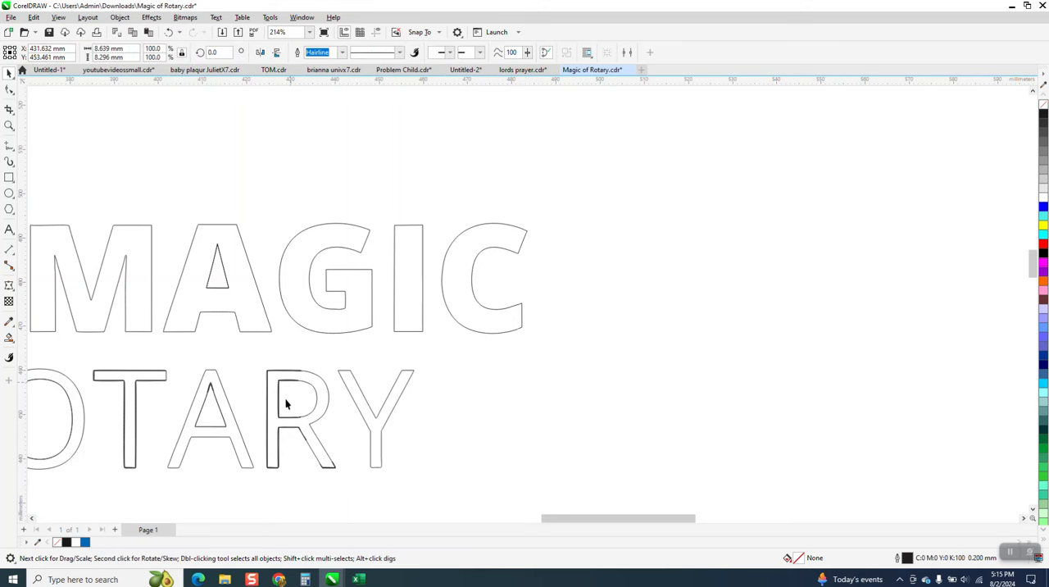
pyautogui.click(289, 386)
pyautogui.click(303, 393)
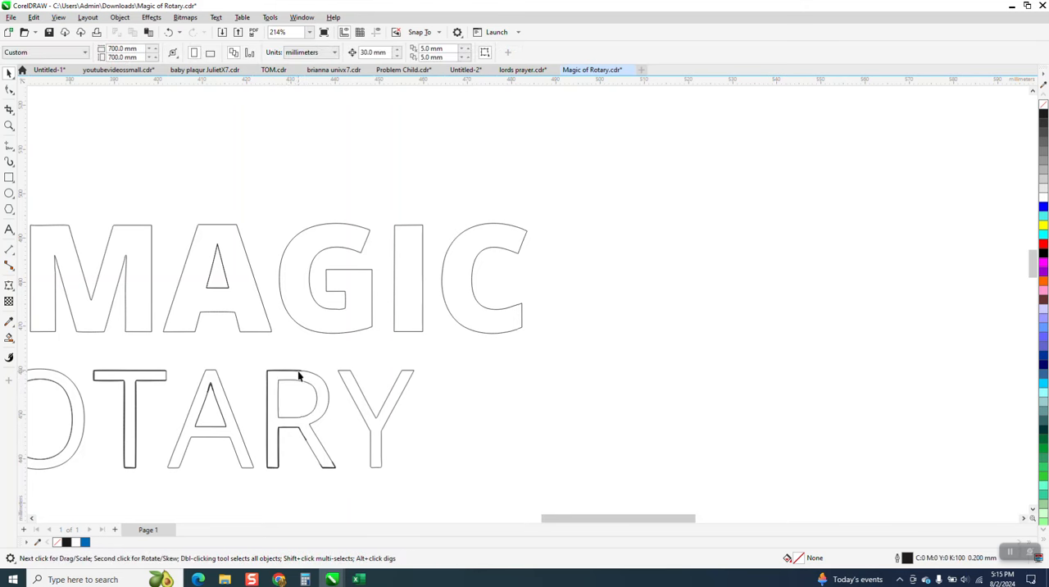
pyautogui.click(297, 375)
pyautogui.click(302, 375)
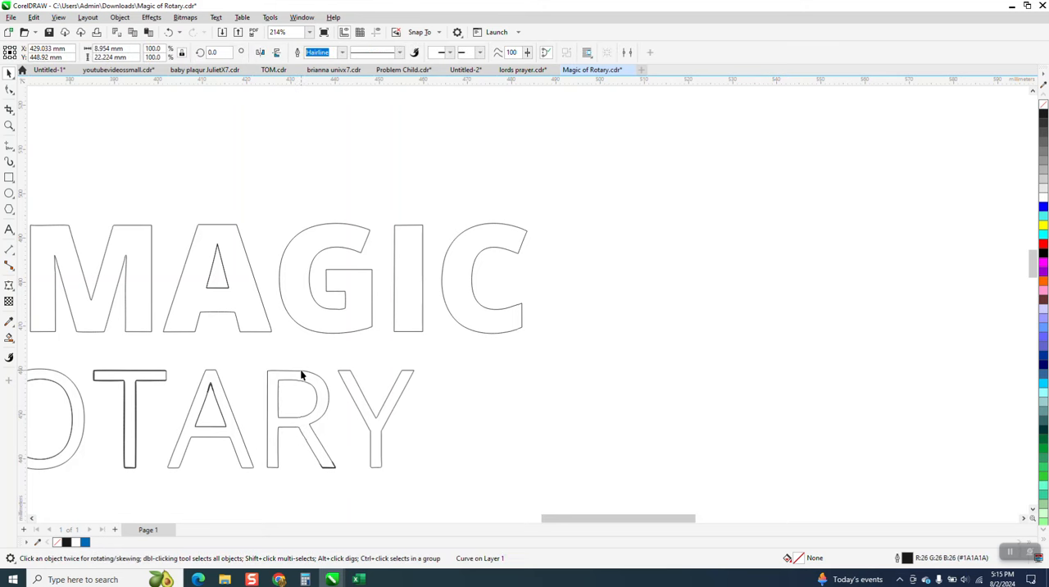
pyautogui.click(329, 465)
pyautogui.click(356, 472)
# Step: Shift the second R of ROTARY aside and back to check for duplicate pieces beneath it
pyautogui.click(317, 411)
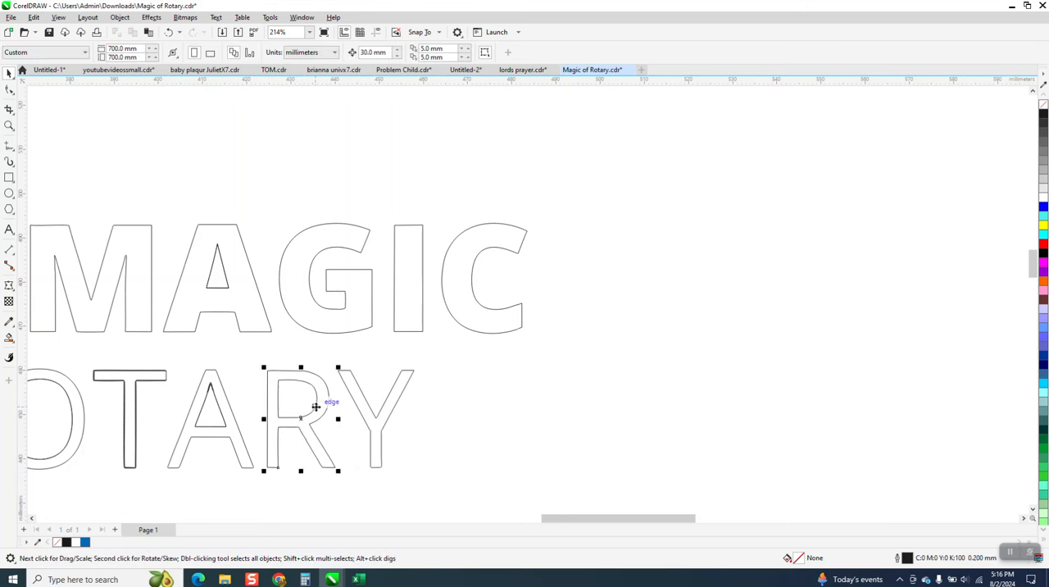
pyautogui.press('Right')
pyautogui.press('Left')
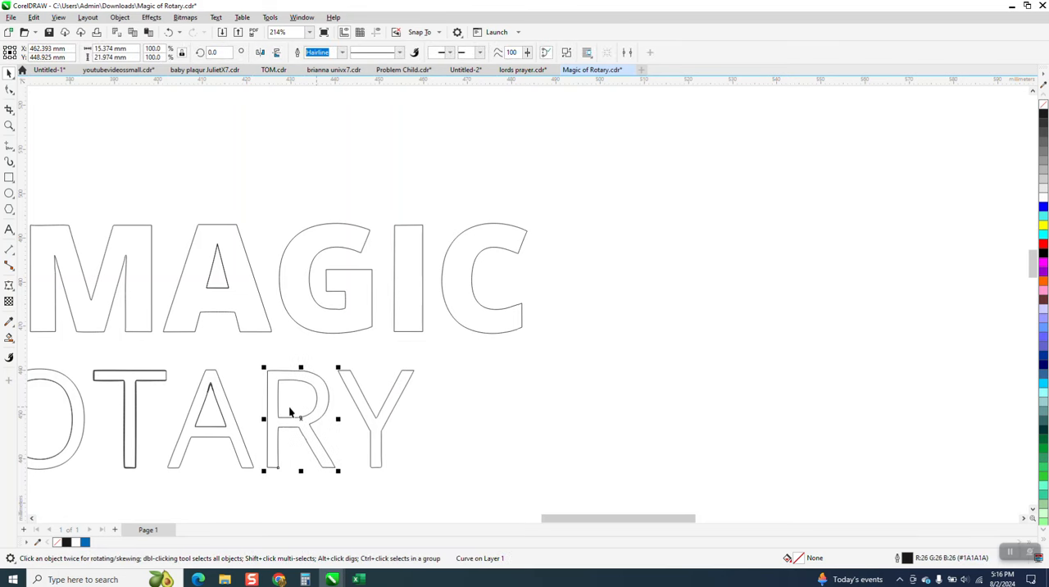
# Step: Move the duplicate T outline down out of ROTARY and delete it
pyautogui.click(149, 381)
pyautogui.press('Down')
pyautogui.scroll(-2, 161, 380)
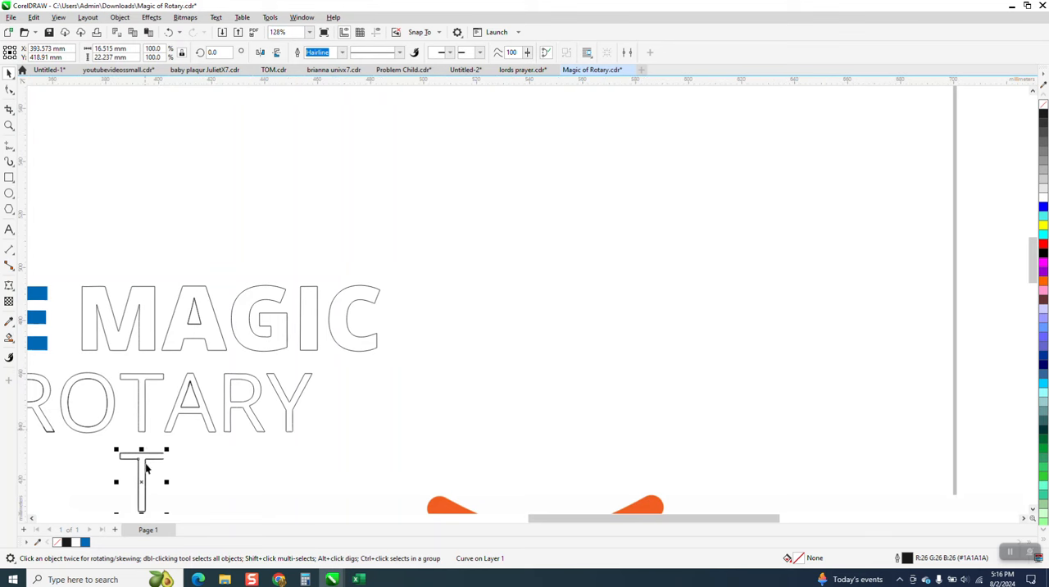
pyautogui.press('Delete')
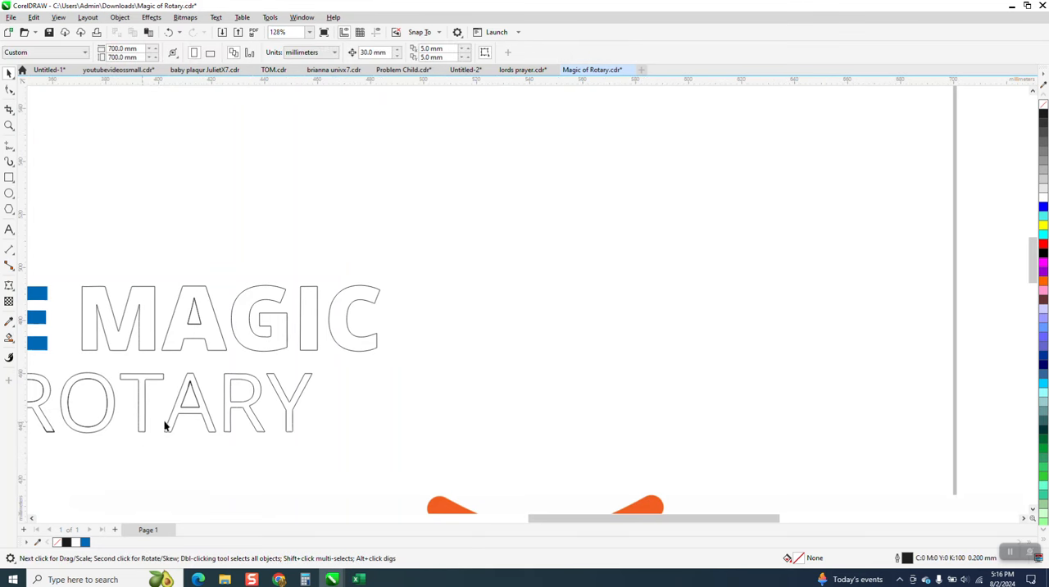
# Step: Examine the whole THE MAGIC OF ROTARY lettering close up for remaining duplicate outlines
pyautogui.scroll(-3, 438, 425)
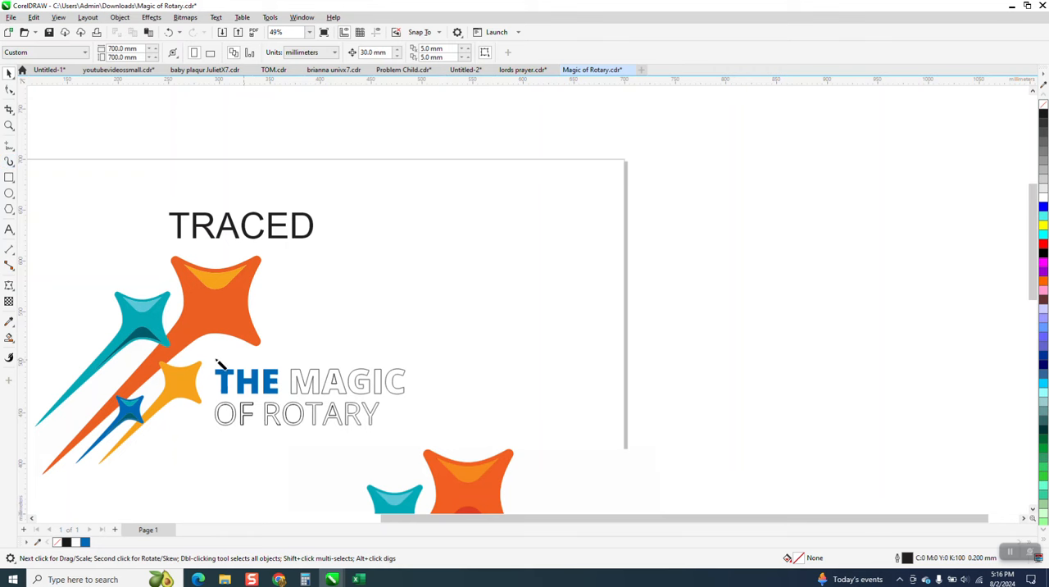
pyautogui.click(9, 146)
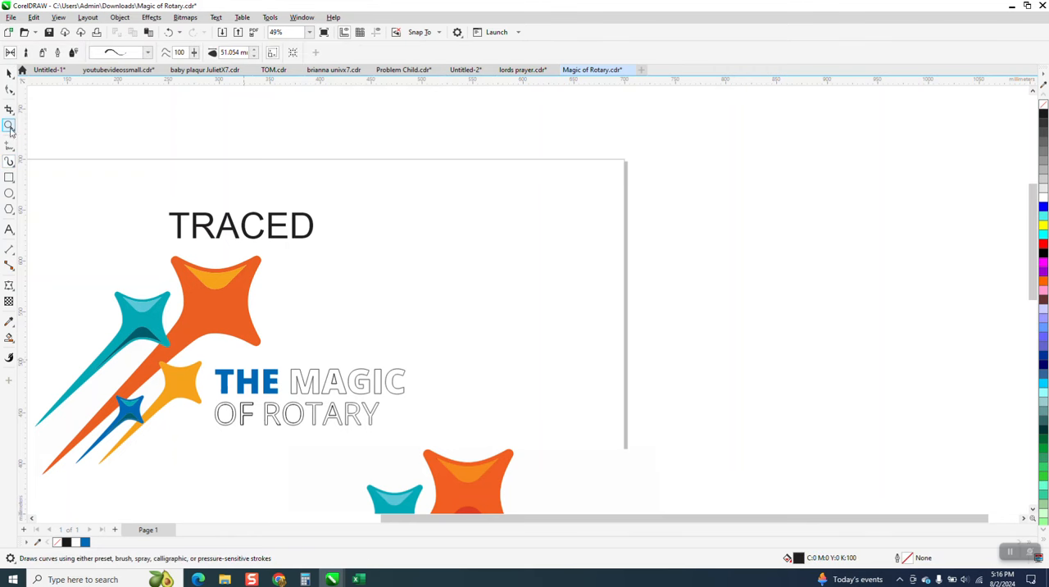
pyautogui.press('z')
pyautogui.moveTo(214, 369); pyautogui.dragTo(405, 426)
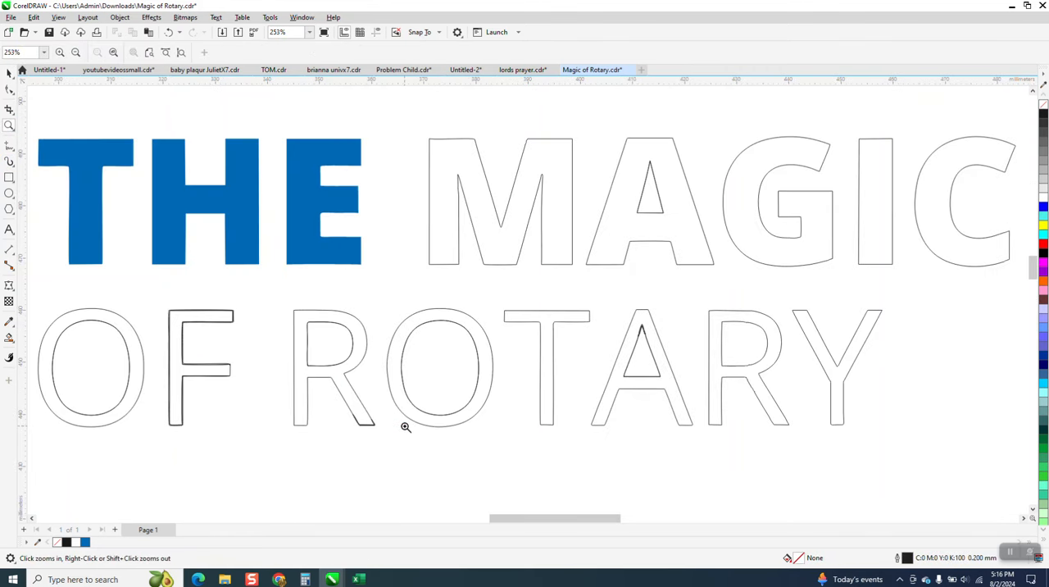